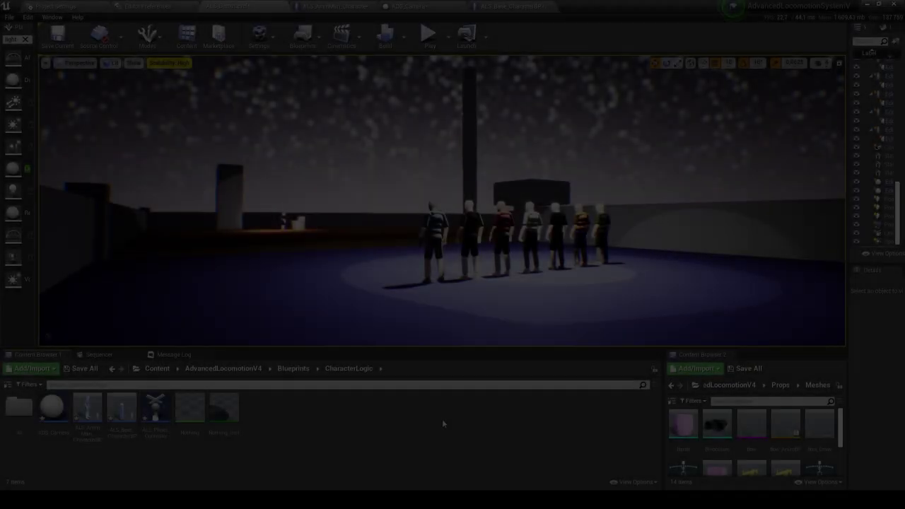
- Start Play-in-Editor, enlarge the game viewport, and run the character forward
left_click(429, 36)
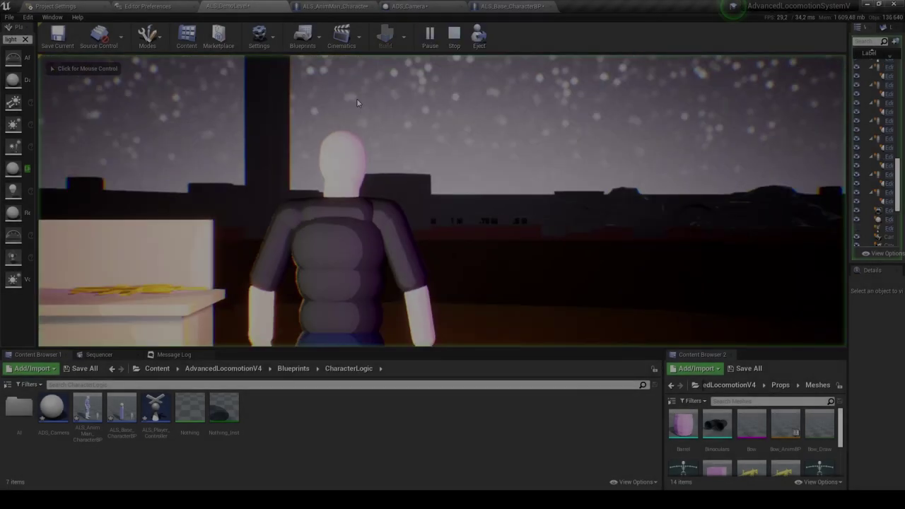
left_click_drag(400, 348, 401, 439)
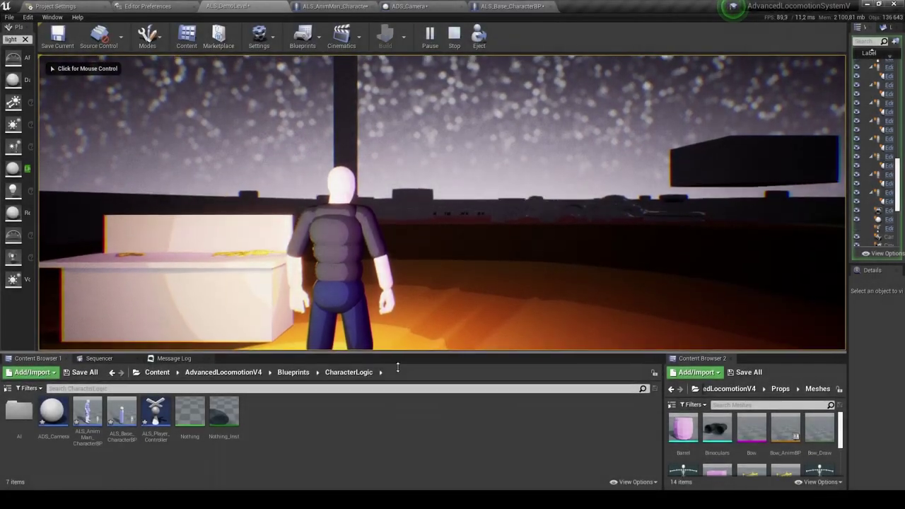
left_click(439, 307)
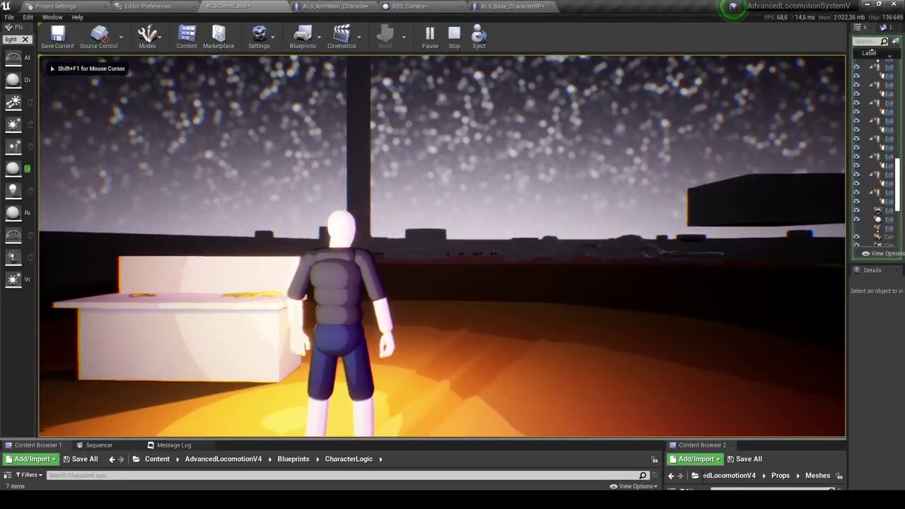
key("w")
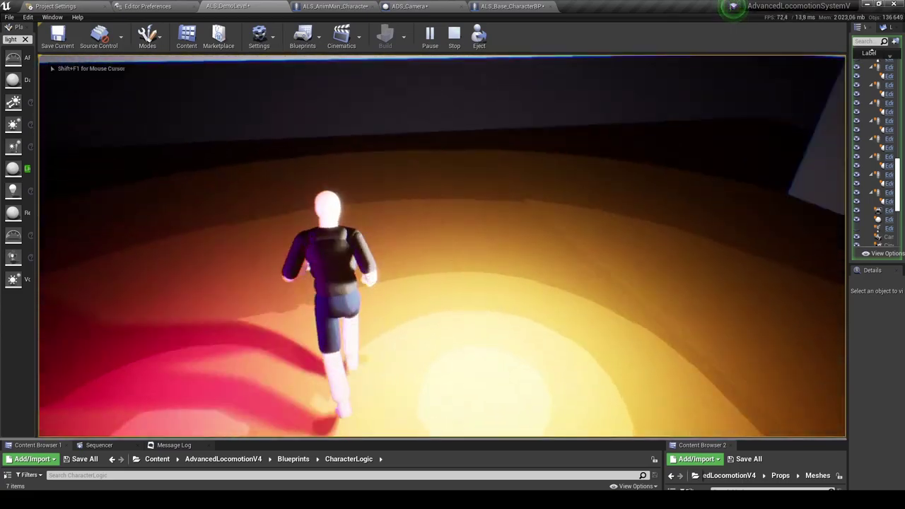
- Open the overlay-state menu, scroll to the Rifle overlay, and run toward the far platform
key("q")
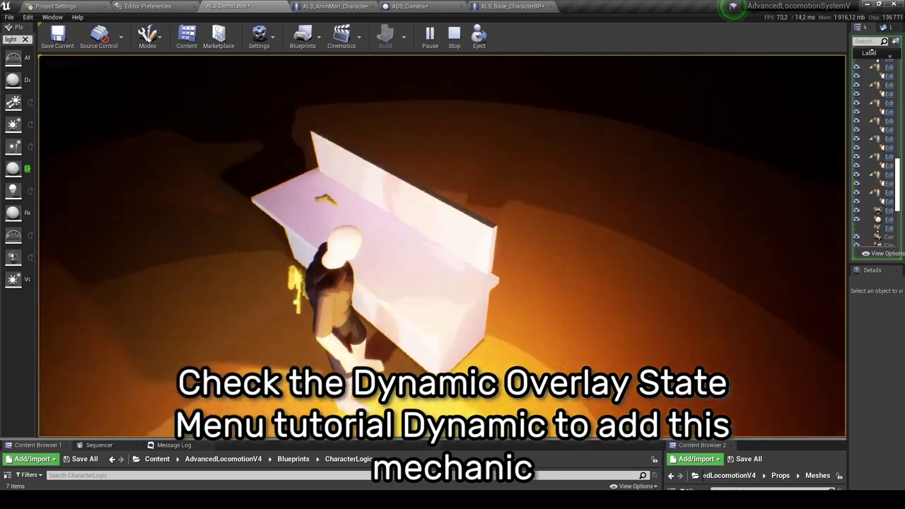
key("q")
scroll(434, 283, "down", 2)
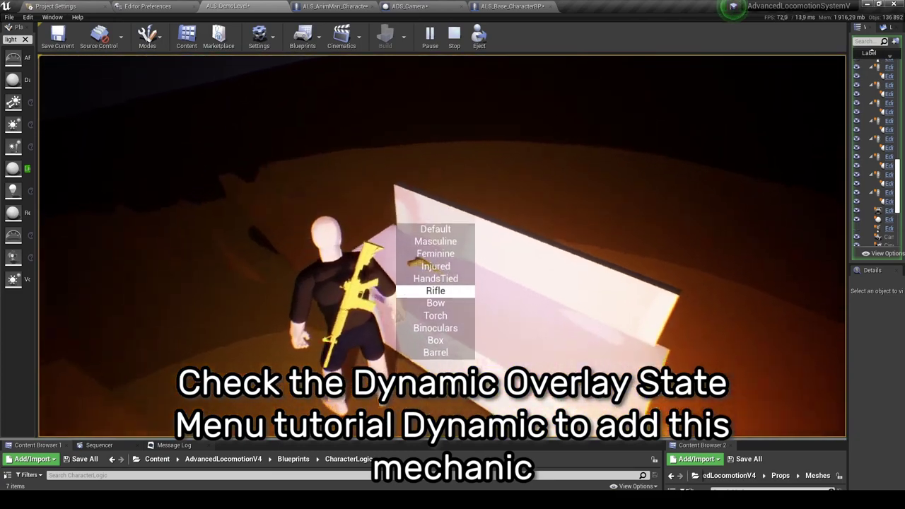
key("w")
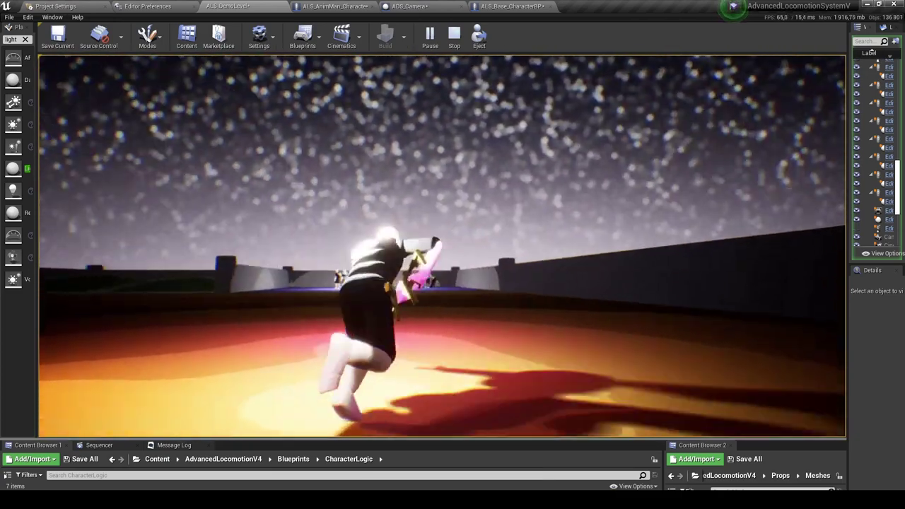
- Aim down the sights in first person, ragdoll the character, recover, and aim again
key("v")
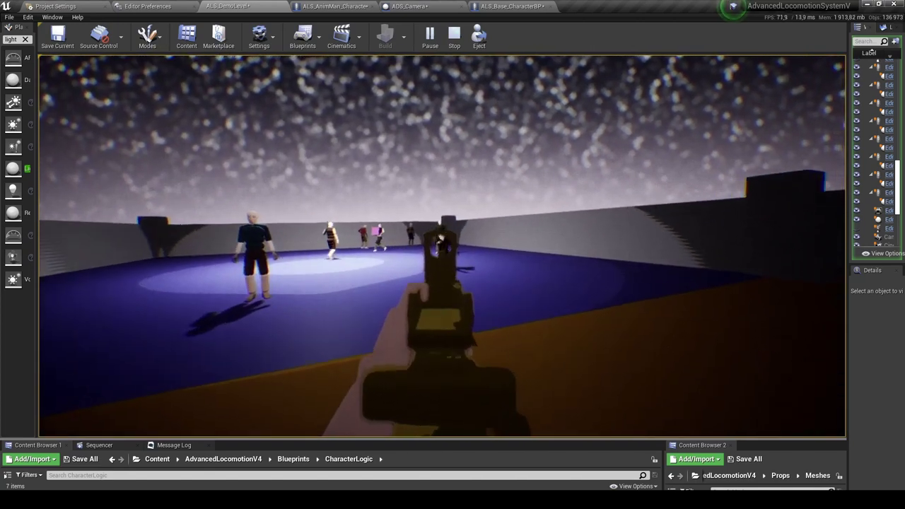
key("v")
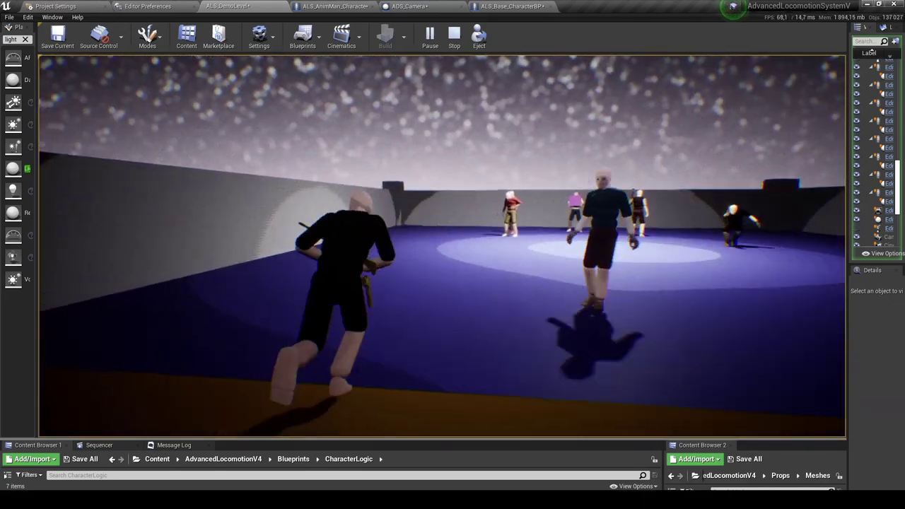
key("x")
key("x")
key("v")
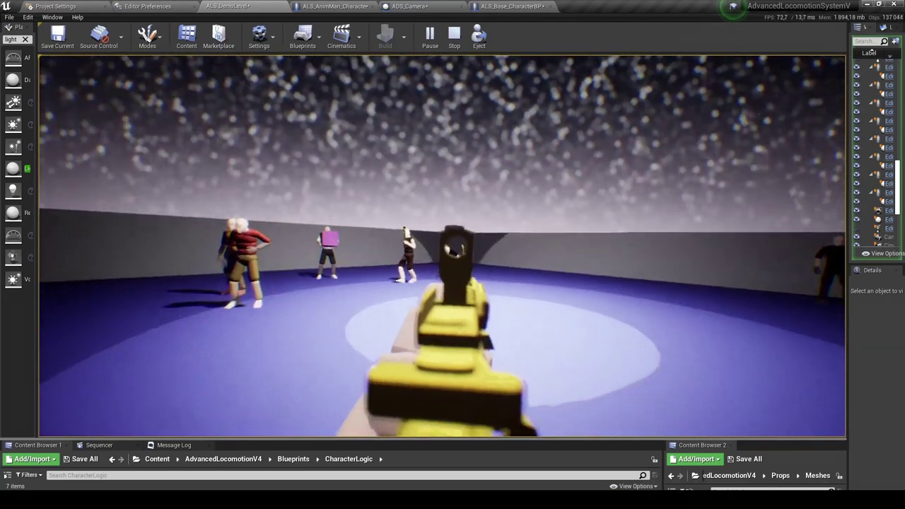
key("v")
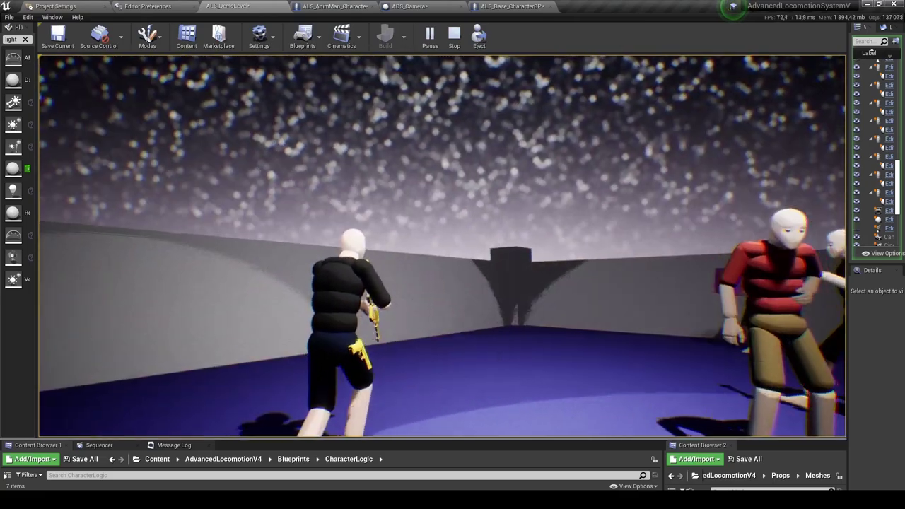
- Open the overlay-state menu and scroll back and forth through the overlay options
key("q")
scroll(442, 245, "down", 1)
scroll(442, 245, "up", 1)
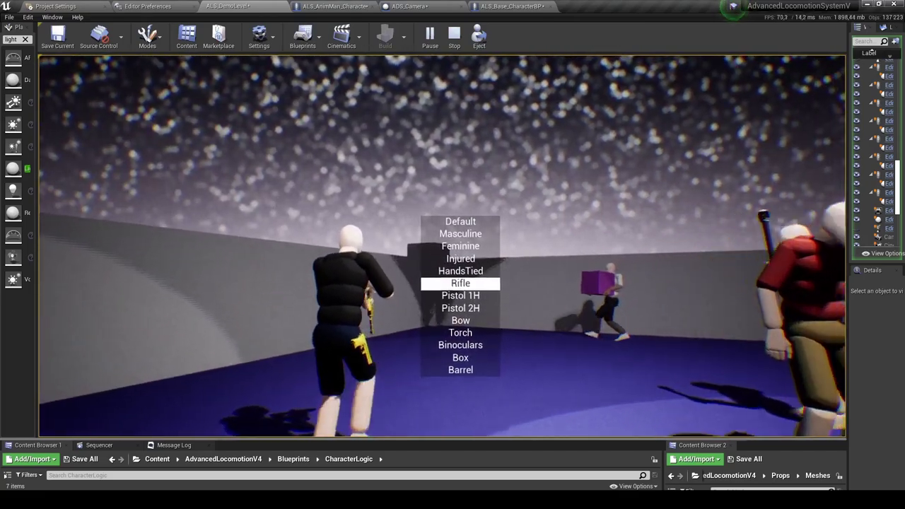
scroll(442, 245, "down", 1)
scroll(442, 245, "up", 1)
- Aim the yellow pistol in first person, then switch to the Rifle overlay
key("v")
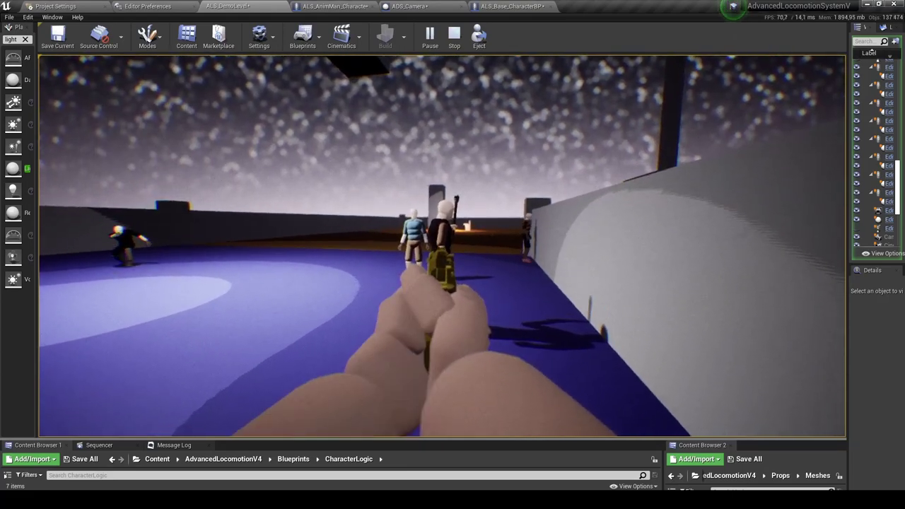
key("q")
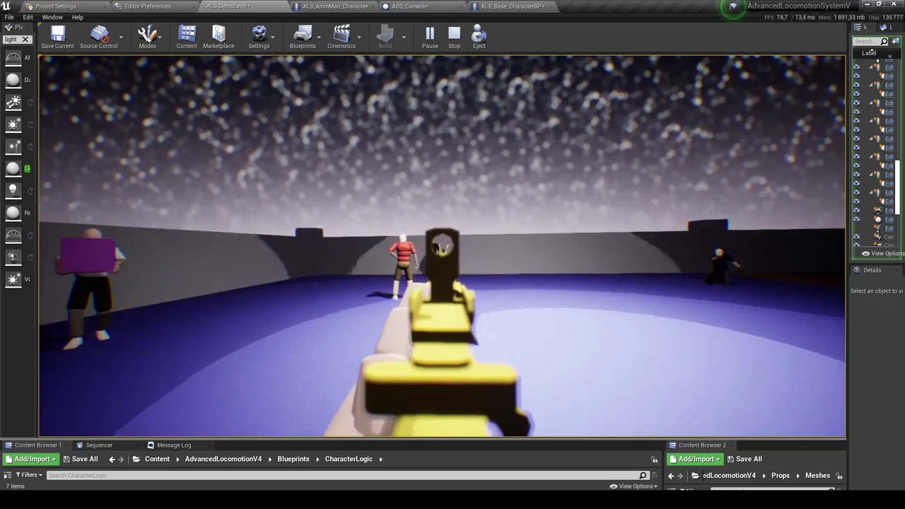
scroll(442, 246, "down", 1)
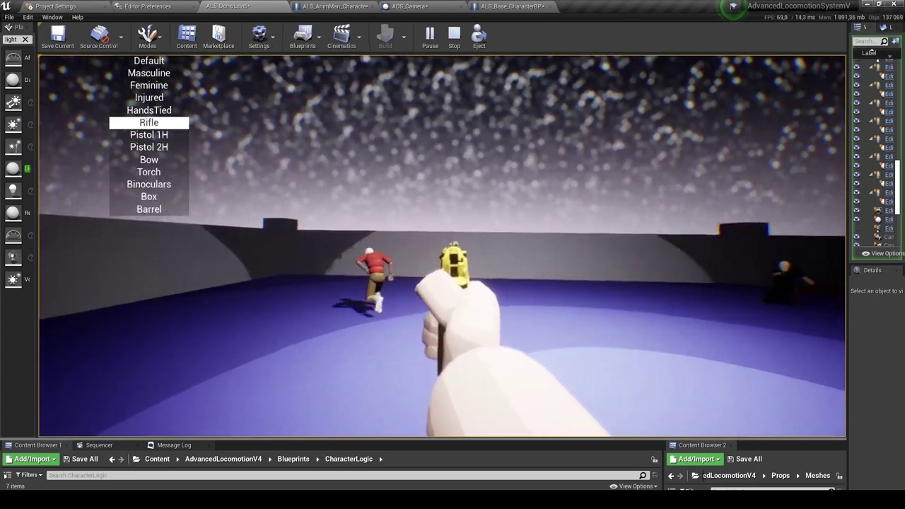
key("q")
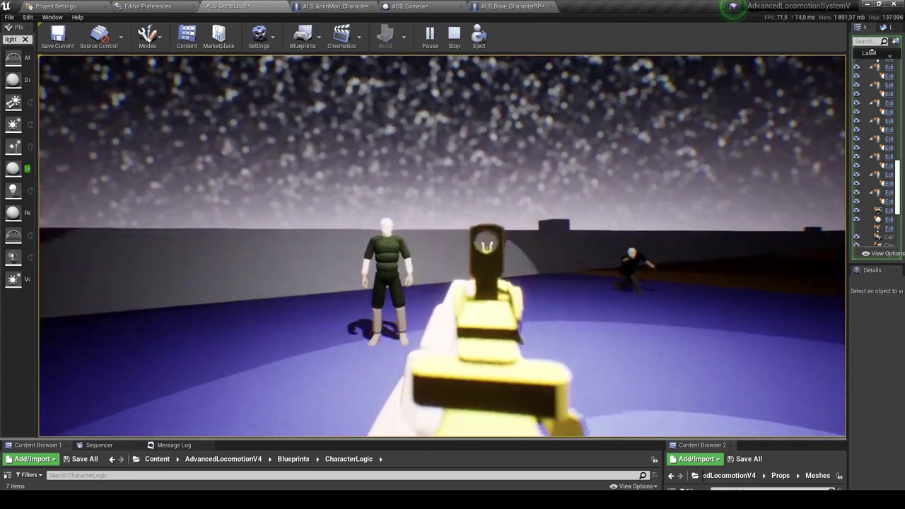
- Ragdoll and recover the character, then aim the rifle in first person and release
key("c")
key("x")
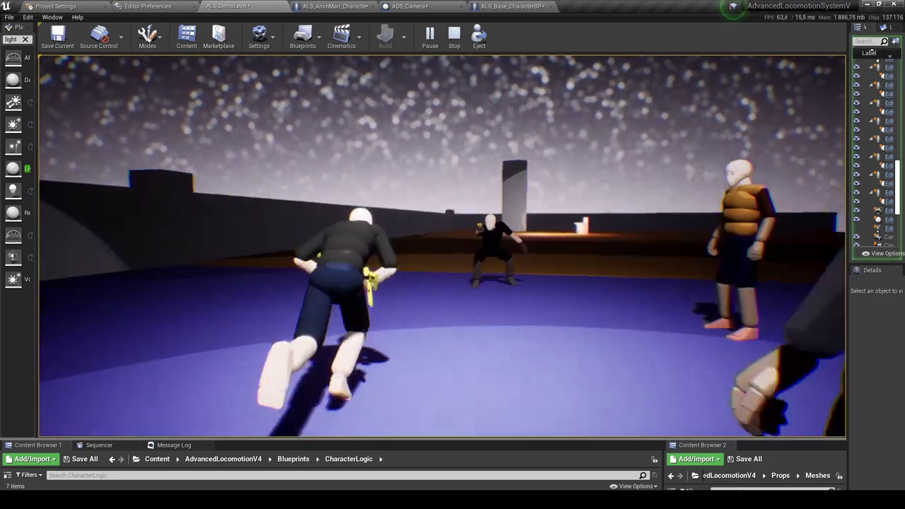
key("x")
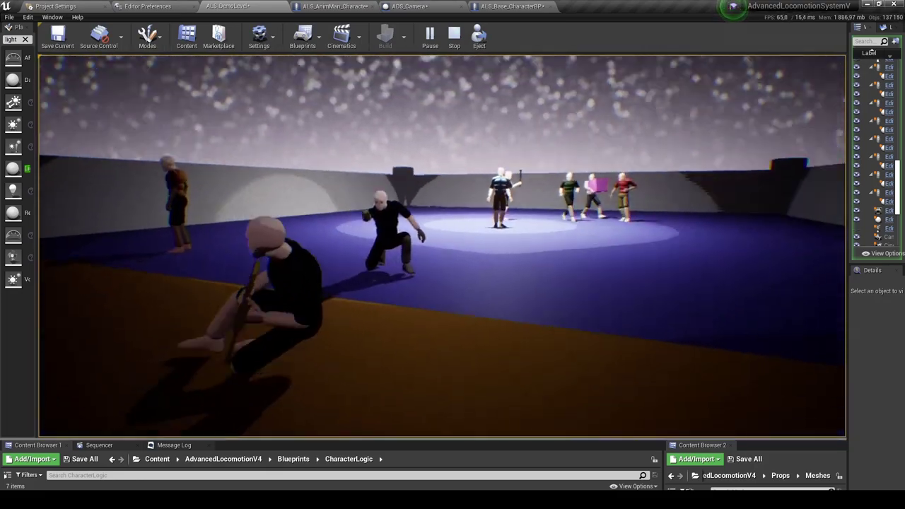
key("c")
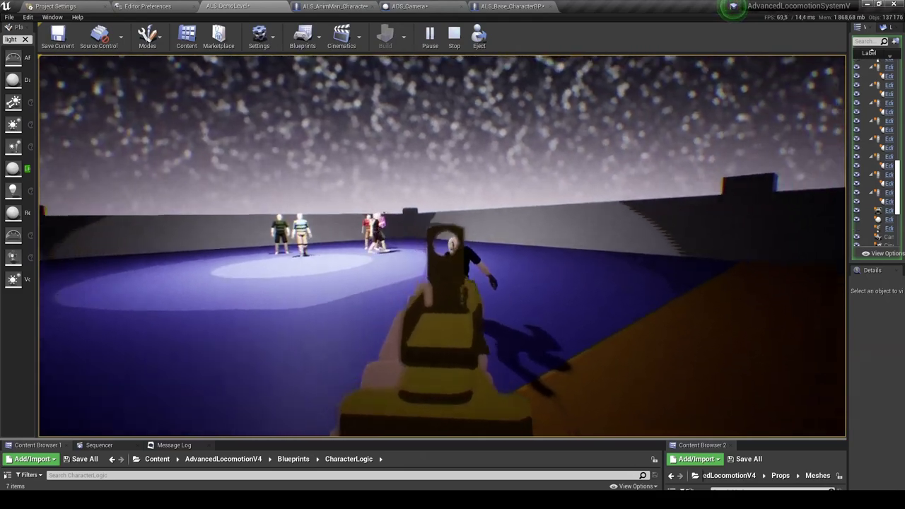
key("c")
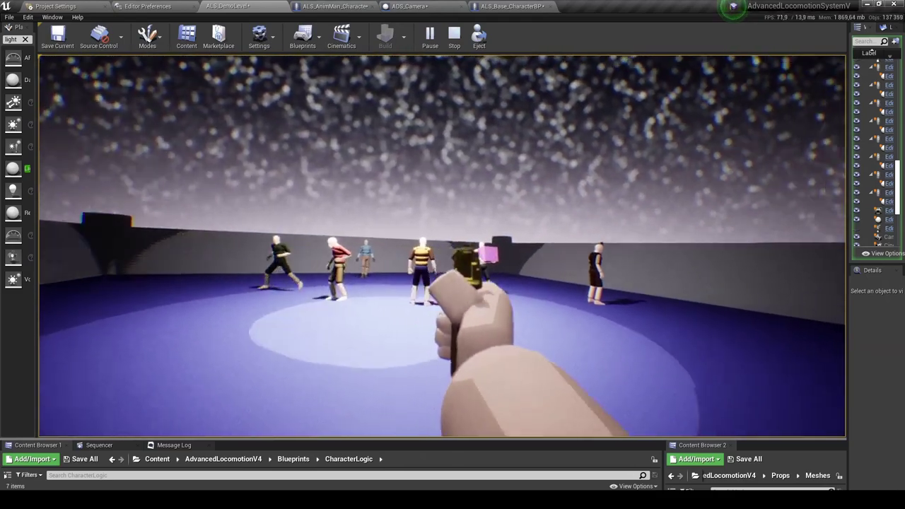
- Switch to the Bow overlay and aim it in first person twice
key("c")
key("q")
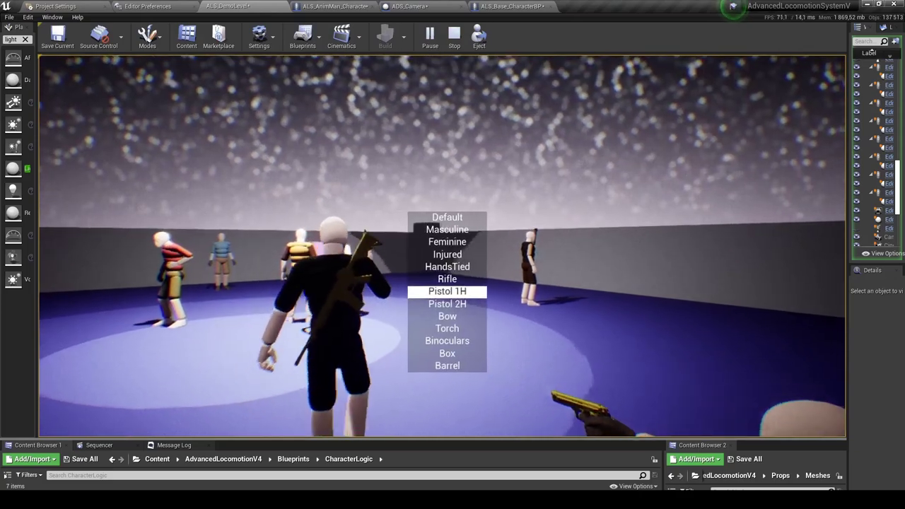
key("c")
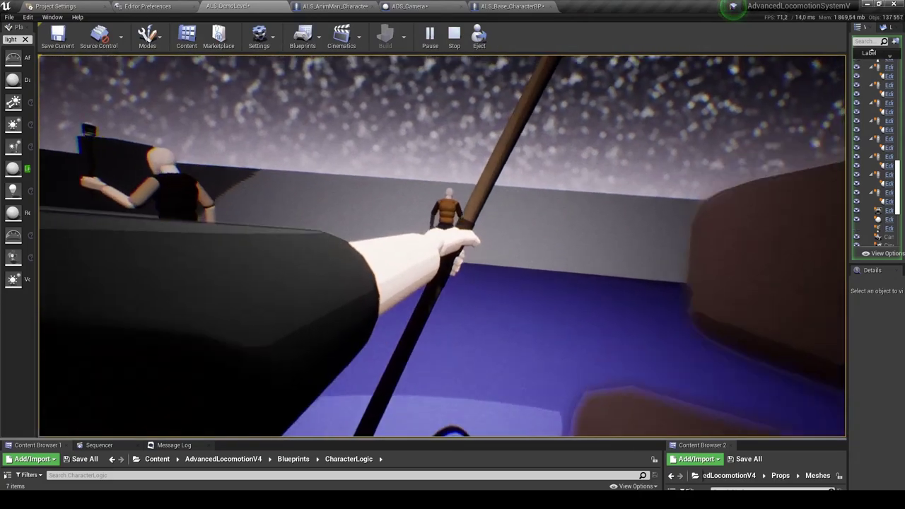
key("c")
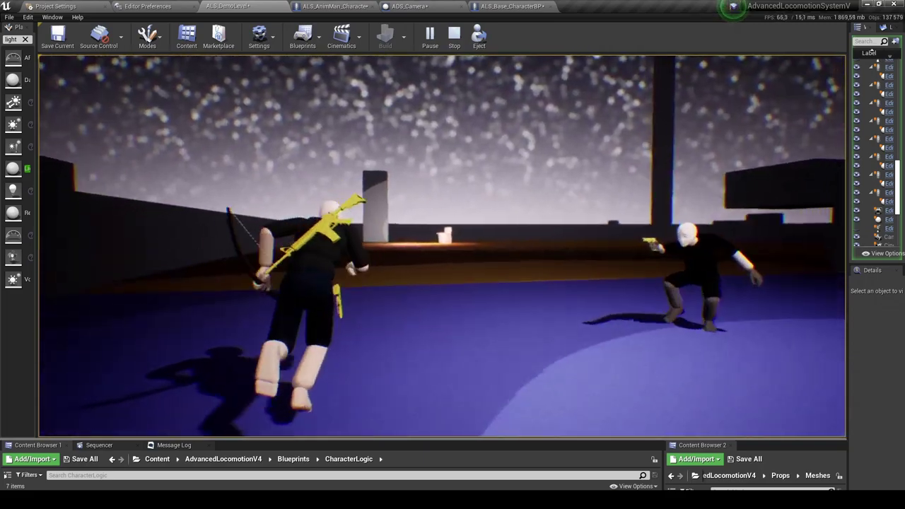
key("c")
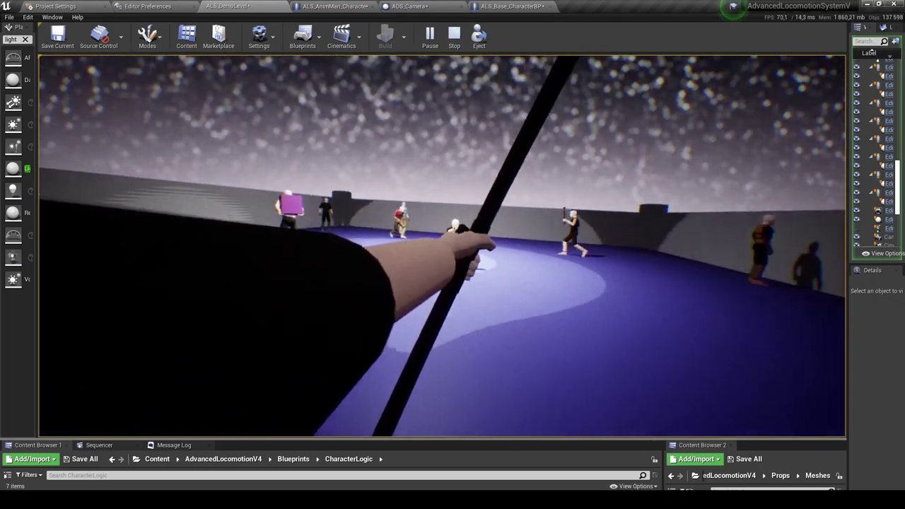
key("c")
- Cycle the overlay menu between Rifle and Bow while aiming
key("q")
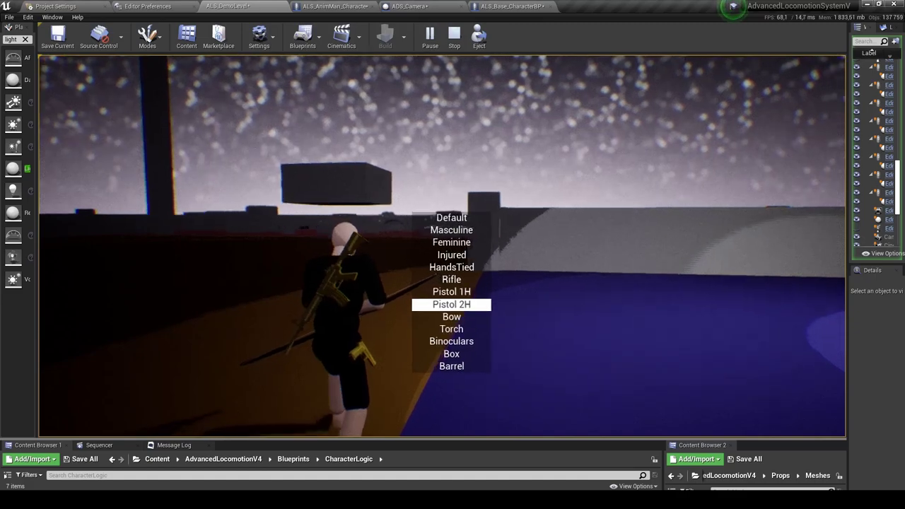
scroll(442, 247, "up", 2)
key("c")
key("q")
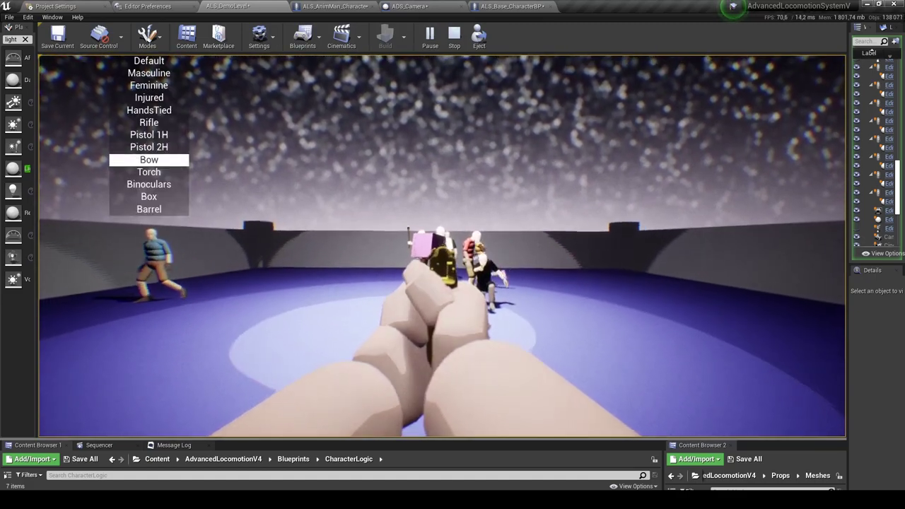
key("q")
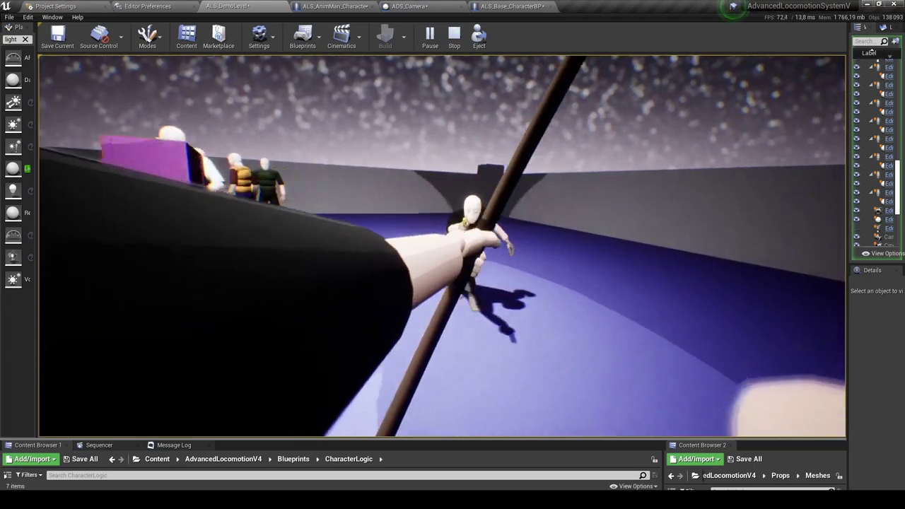
key("q")
scroll(442, 247, "up", 1)
- Keep test-playing: equip the Rifle, run and roll, then return to first-person rifle aiming
key("q")
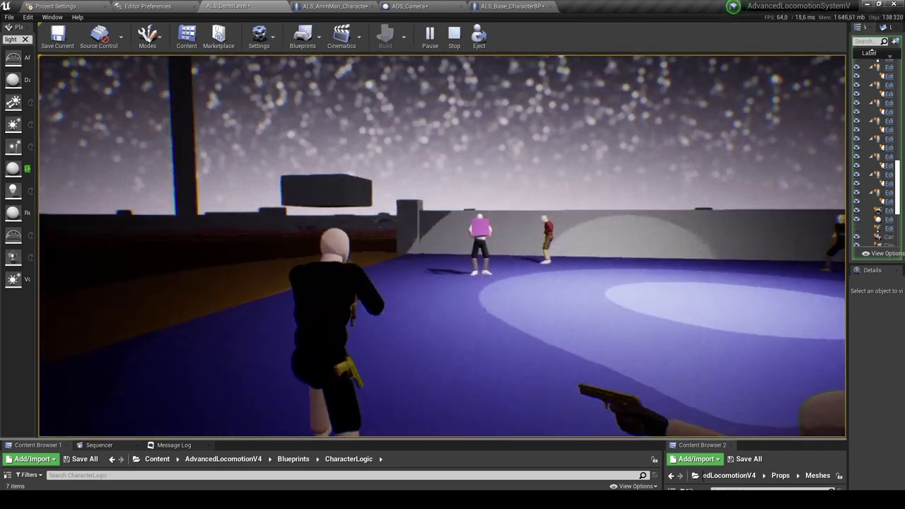
key("w")
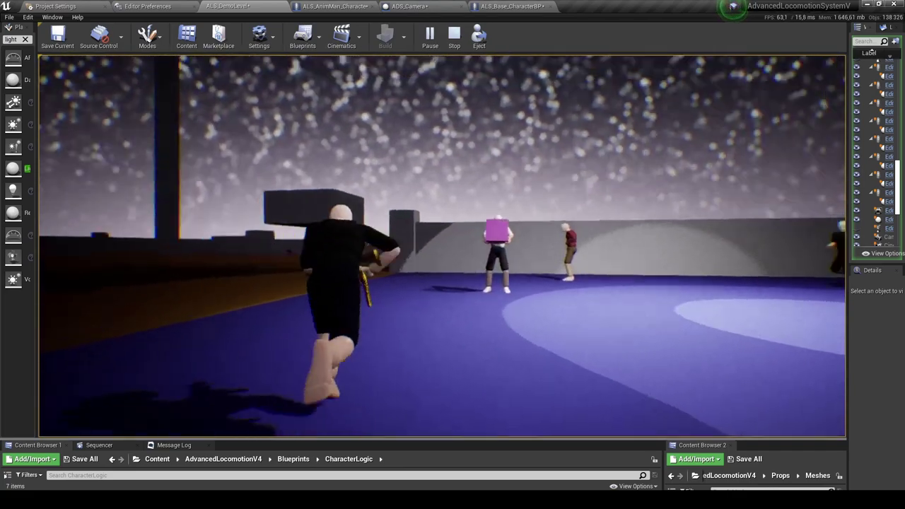
key("w")
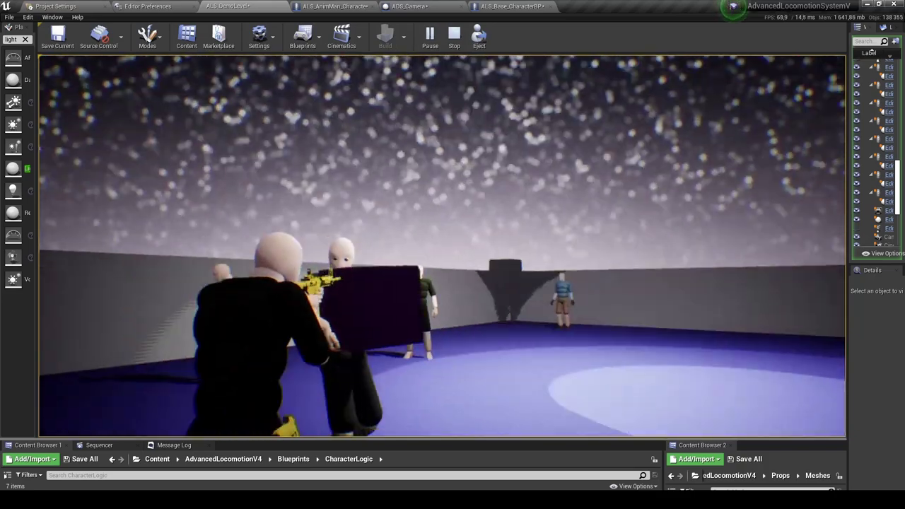
key("w")
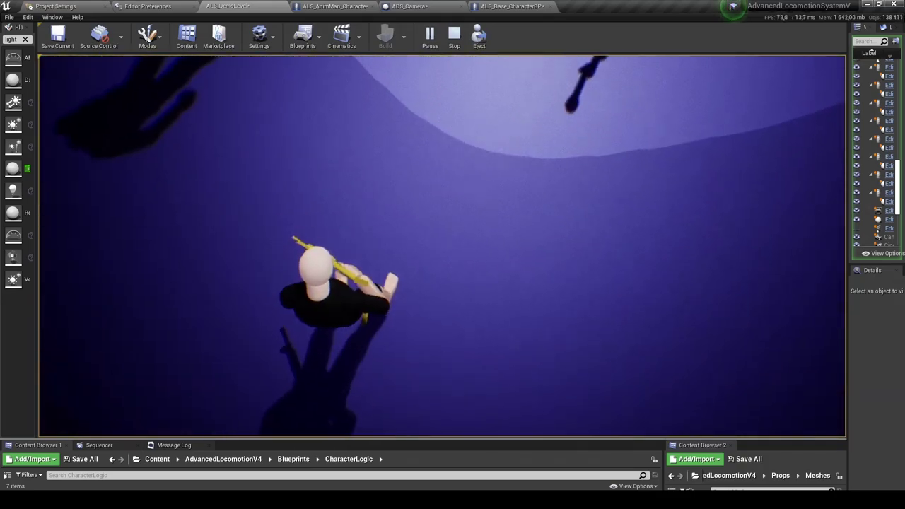
key("w")
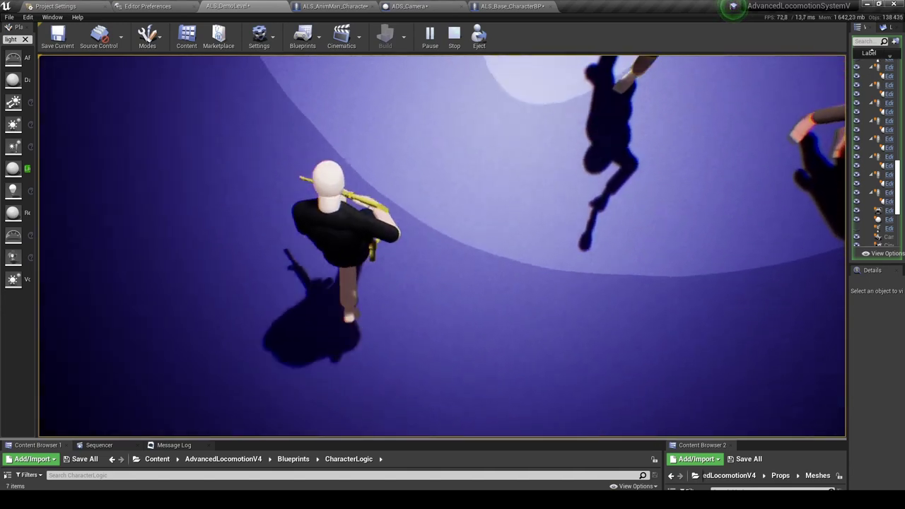
key("w")
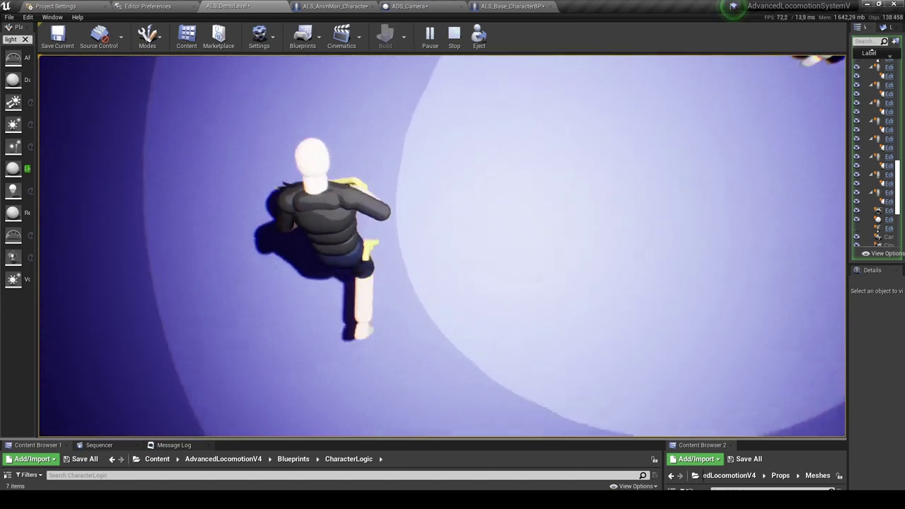
key("c")
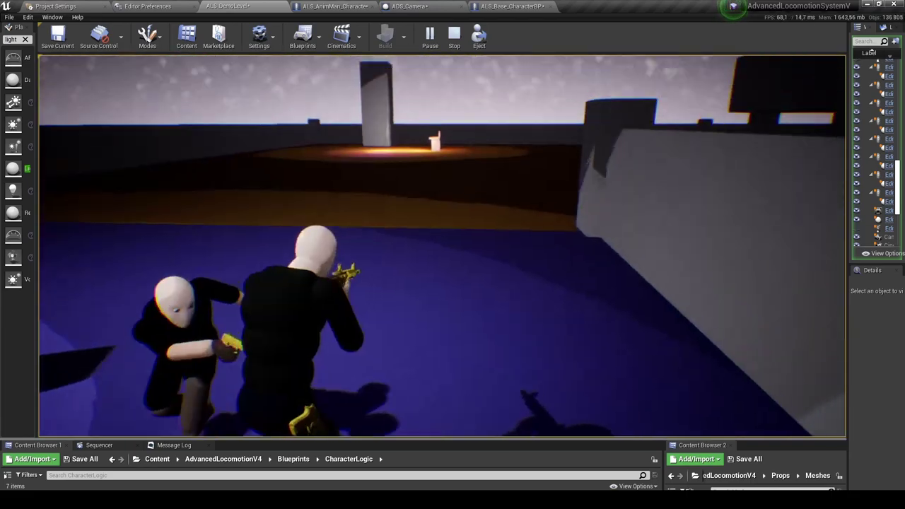
- Stop the play session and move from ALS_AnimMan_CharacterBP to ALS_Base_CharacterBP
key("Escape")
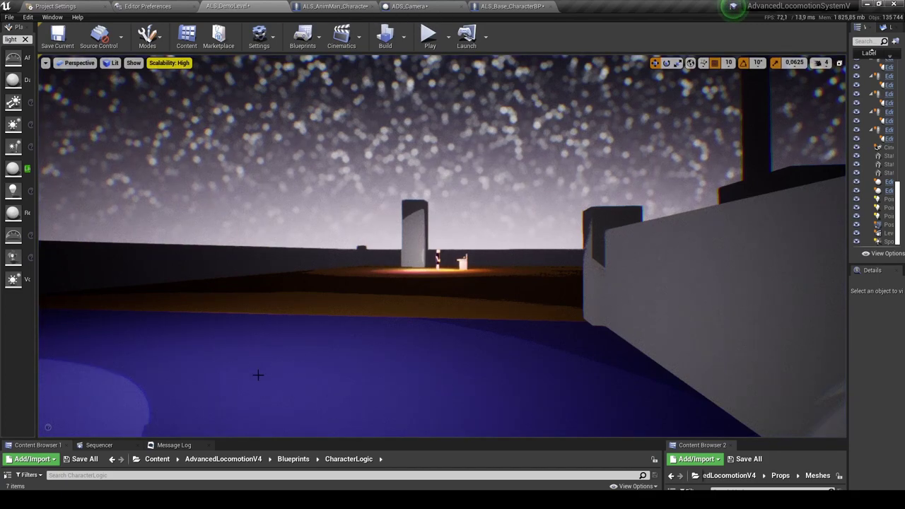
left_click(328, 9)
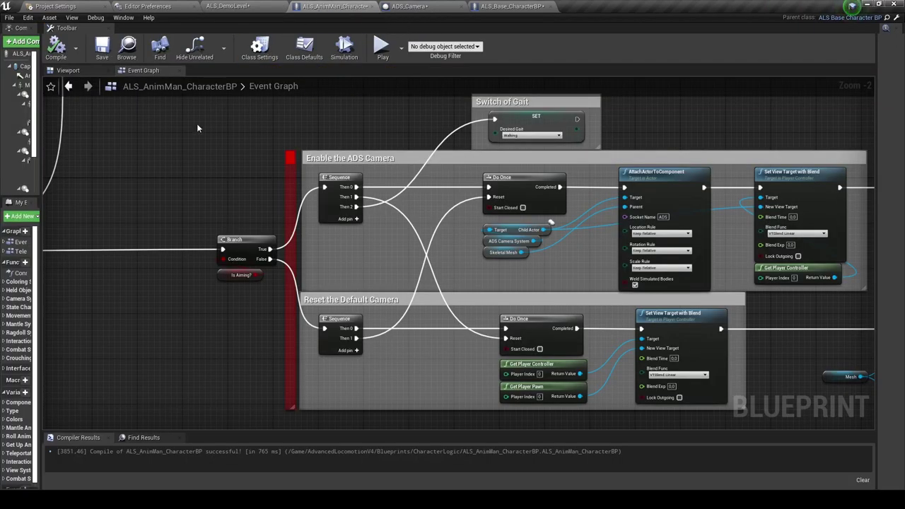
scroll(212, 261, "up", 2)
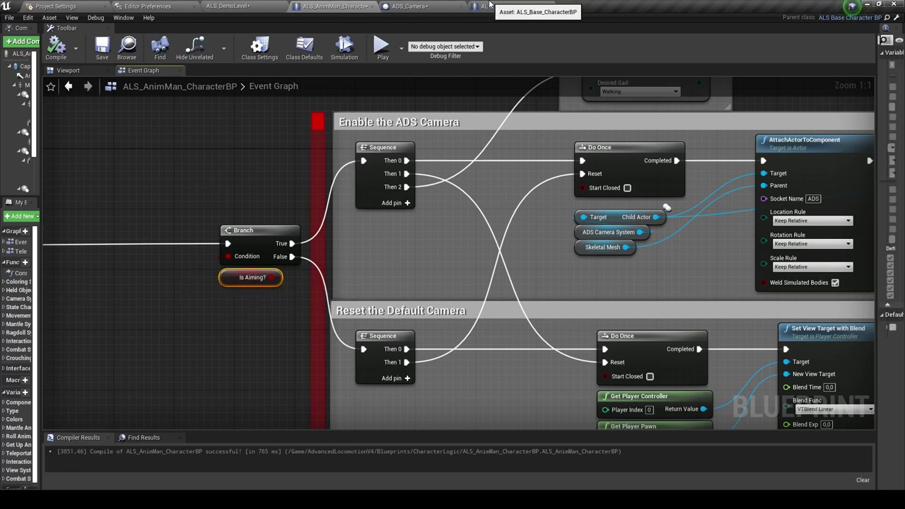
left_click(491, 6)
- Frame the AimAction section and select both Is Aiming? setter nodes
mouse_move(333, 251)
right_mouse_down()
mouse_move(216, 121)
mouse_move(244, 96)
right_mouse_up()
scroll(377, 156, "up", 1)
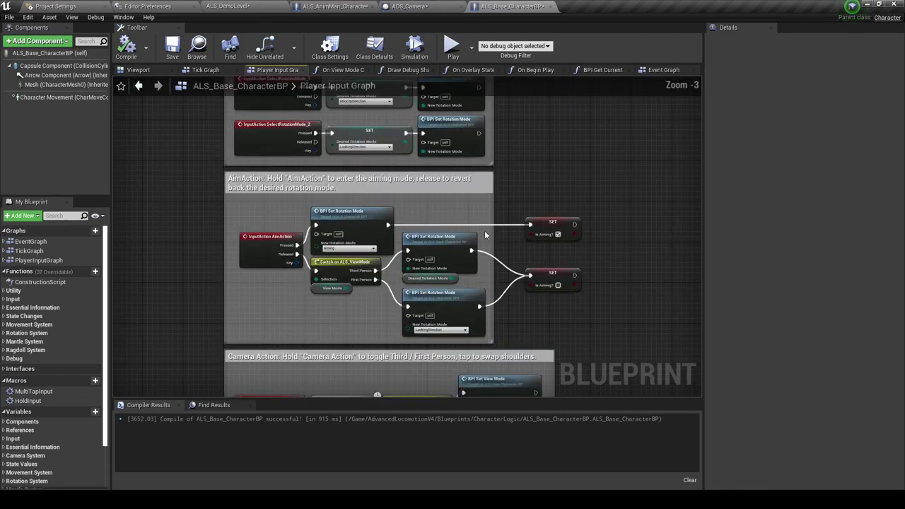
scroll(613, 308, "up", 2)
left_click_drag(623, 341, 523, 237)
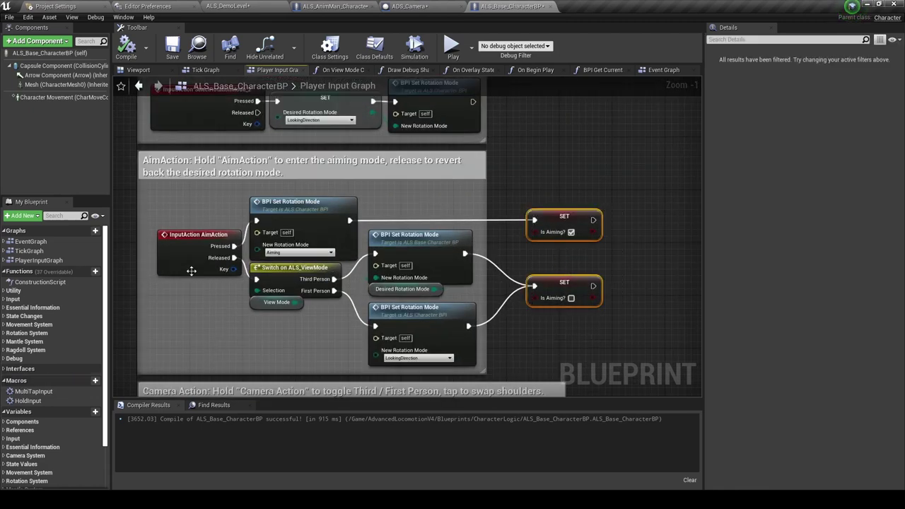
scroll(567, 172, "down", 3)
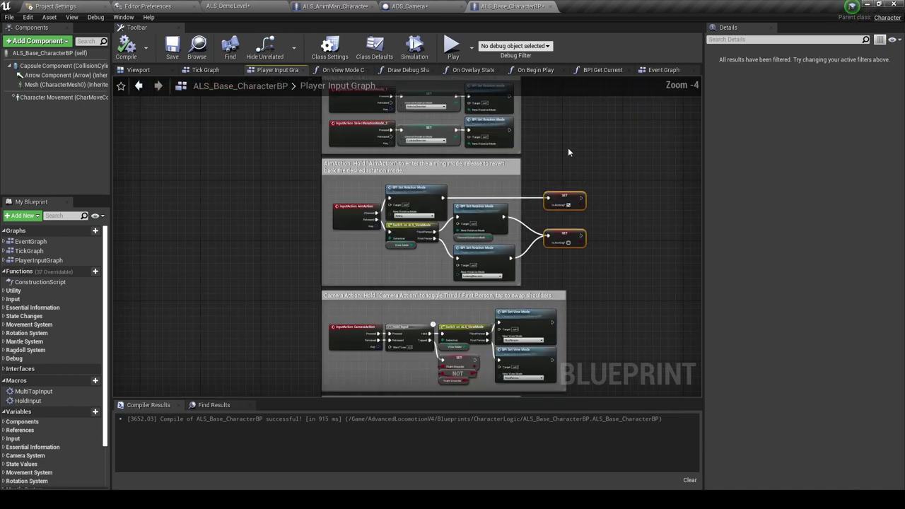
- Scan the gait, Stance Action and lower input sections, then return to ALS_DemoLevel
mouse_move(568, 147)
right_mouse_down()
mouse_move(531, 382)
mouse_move(519, 401)
right_mouse_up()
scroll(388, 187, "up", 2)
scroll(388, 187, "up", 1)
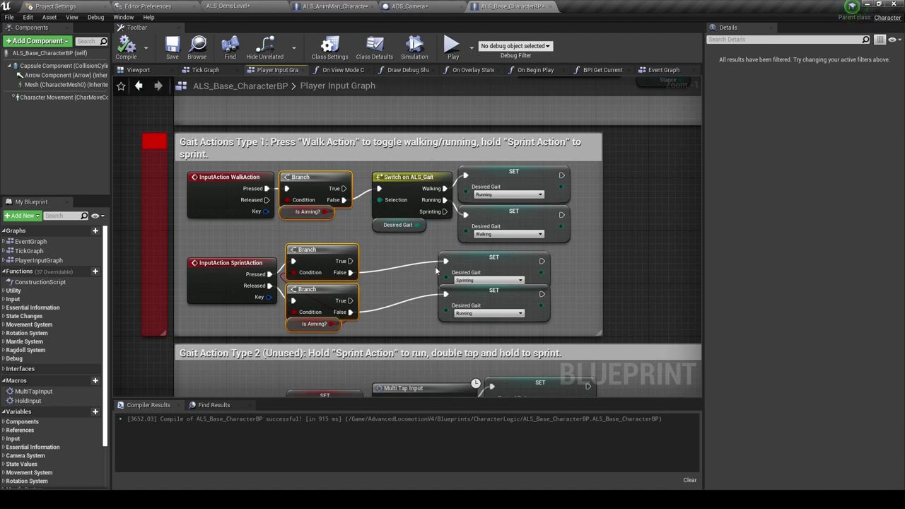
scroll(652, 182, "down", 3)
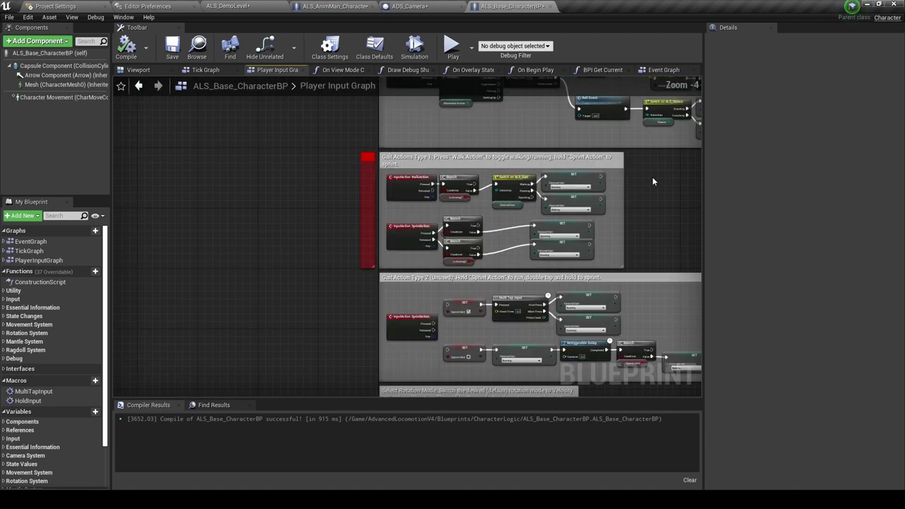
mouse_move(653, 182)
right_mouse_down()
mouse_move(553, 365)
mouse_move(509, 297)
right_mouse_up()
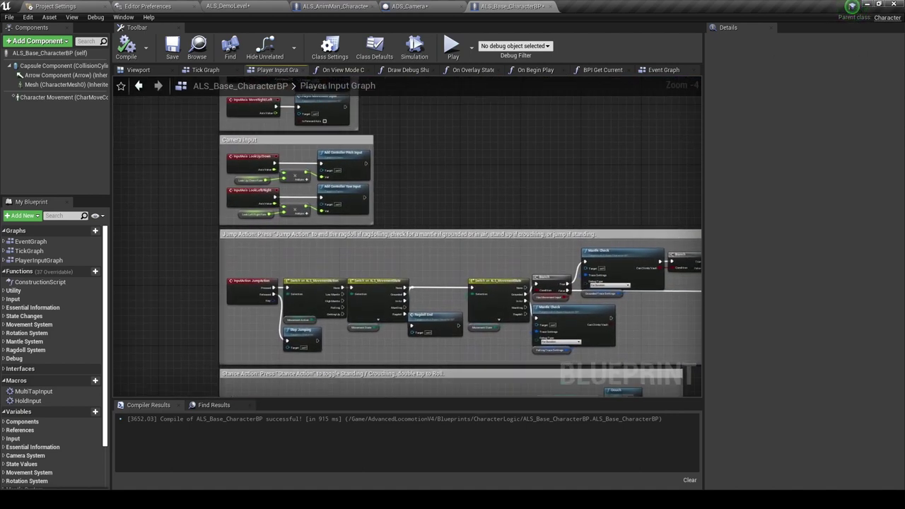
scroll(510, 297, "down", 2)
right_click_drag(443, 382, 377, 244)
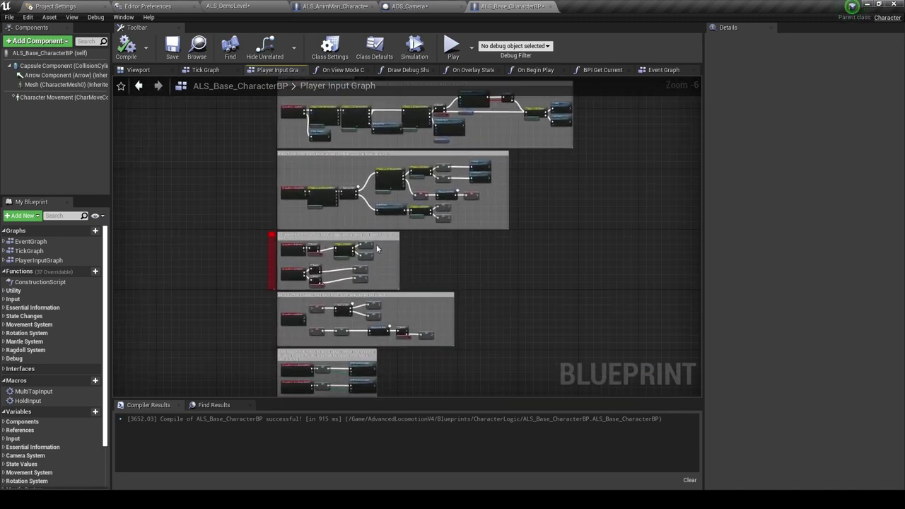
right_click_drag(454, 357, 372, 344)
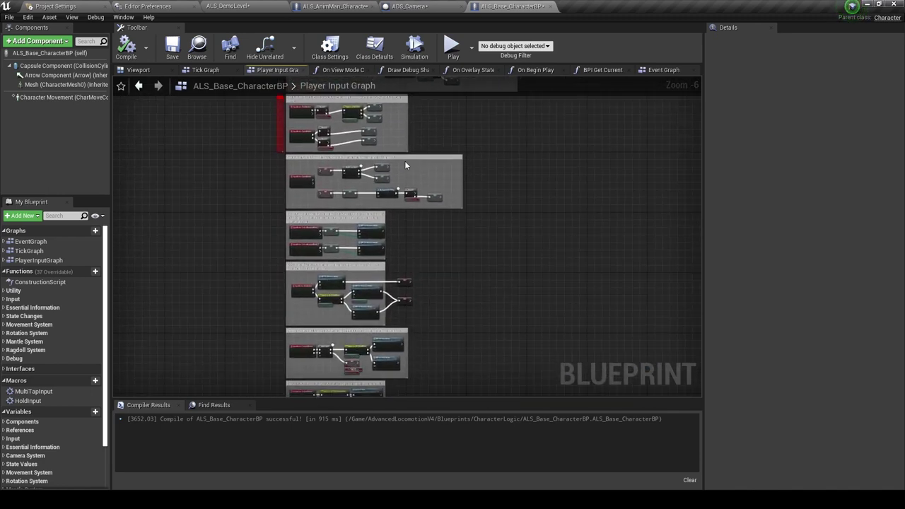
left_click(322, 6)
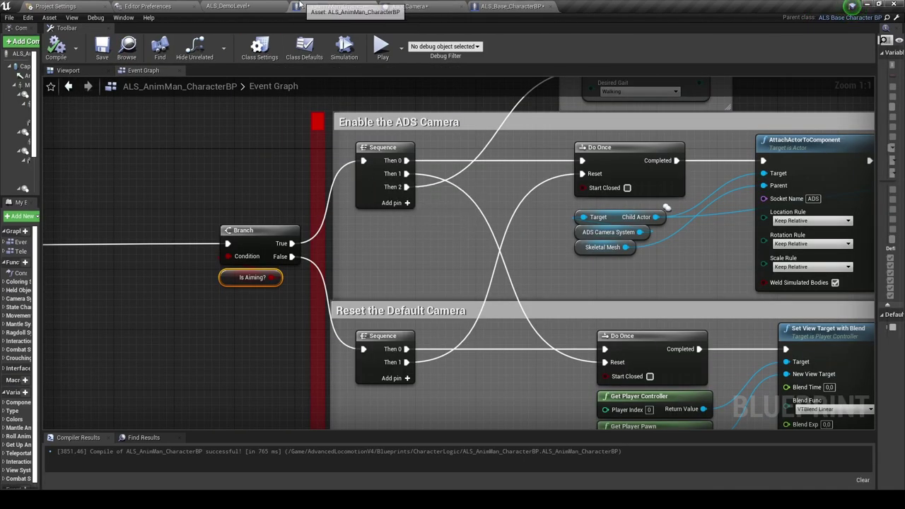
left_click(270, 6)
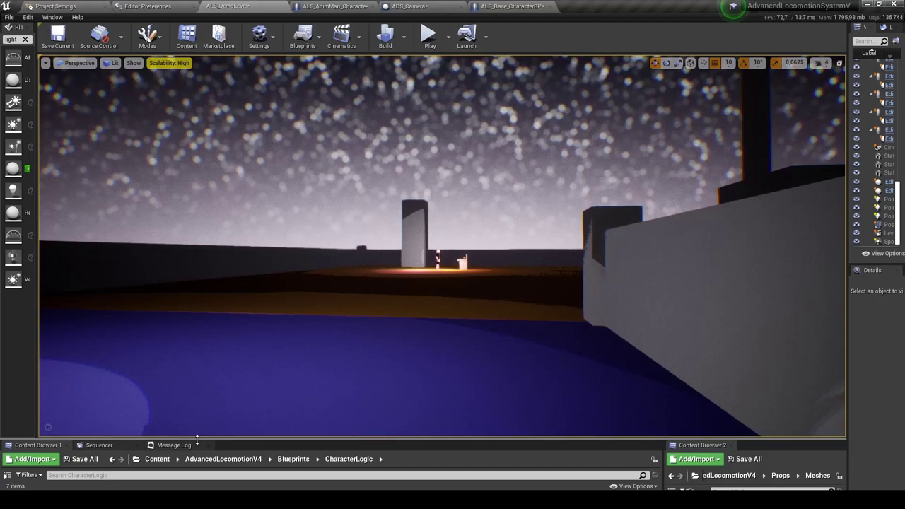
- Enlarge the Content Browser, cancel a new Blueprint Class, and open the ADS_Camera Blueprint
left_click_drag(197, 440, 201, 345)
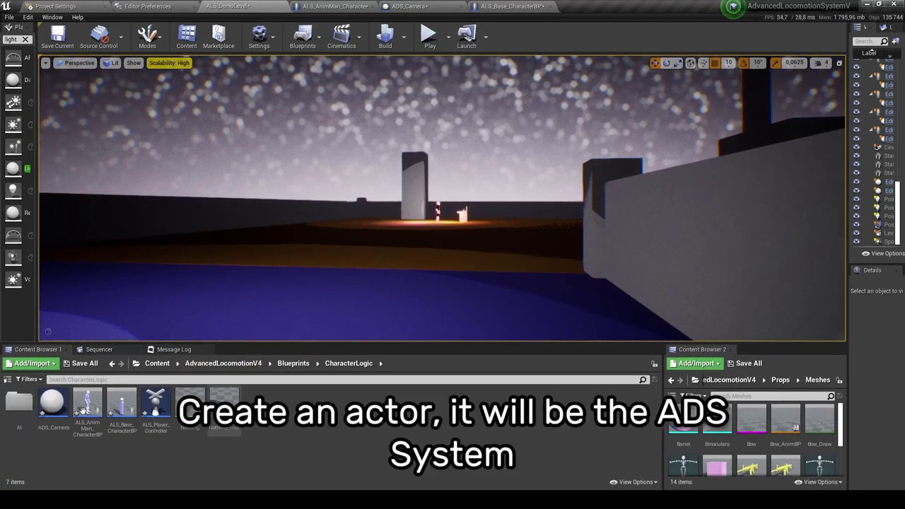
left_click(53, 405)
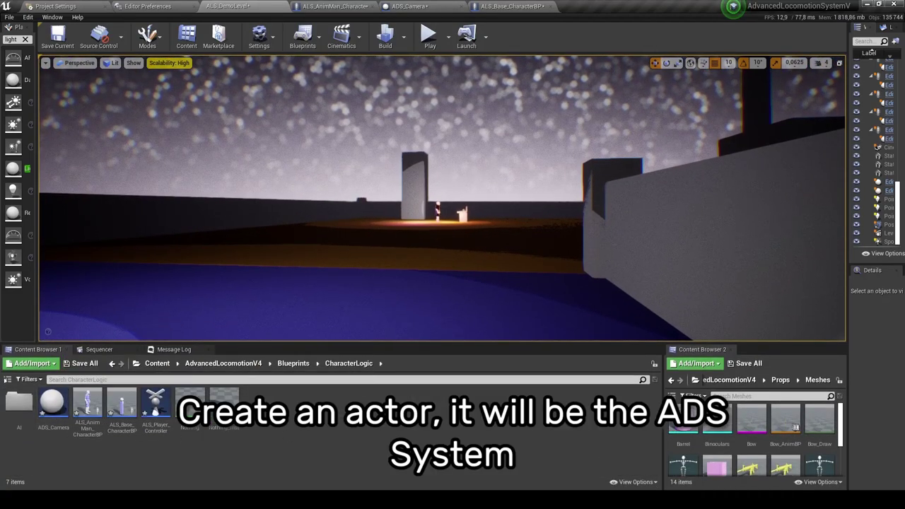
right_click(304, 411)
left_click(354, 172)
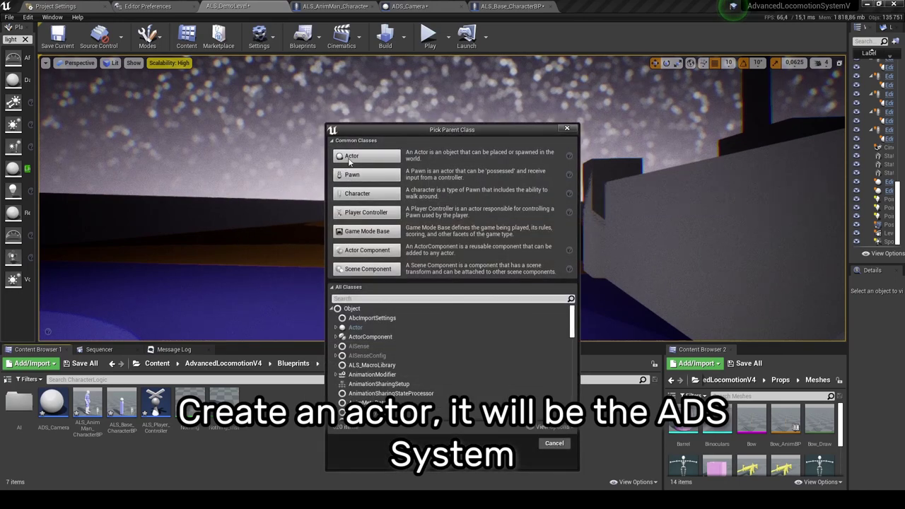
left_click(554, 444)
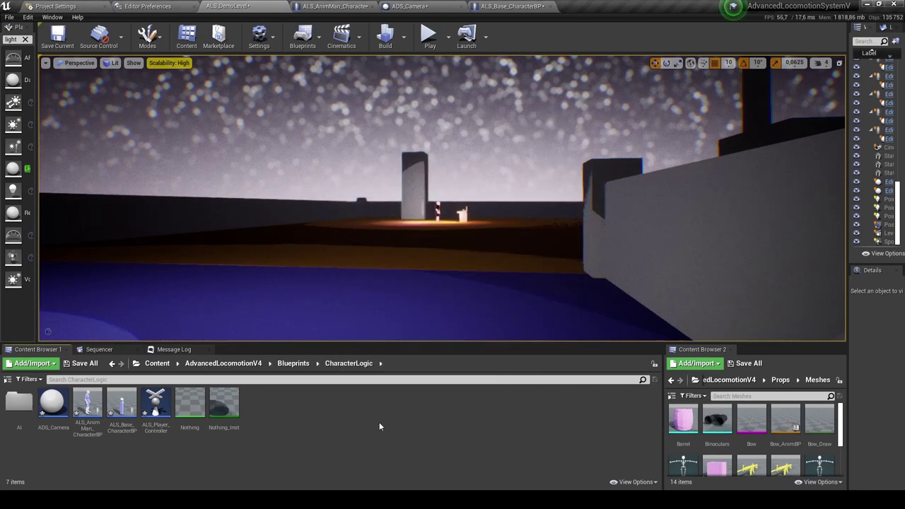
double_click(53, 403)
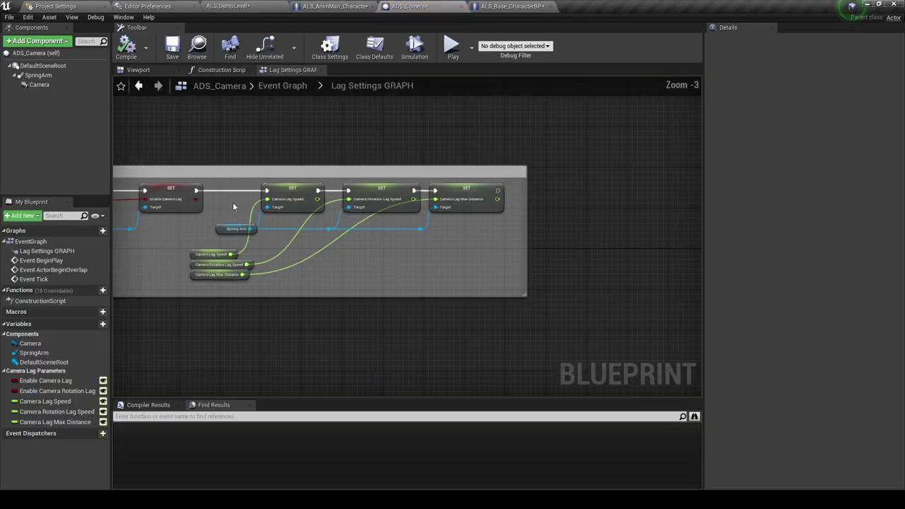
- Open ADS_Camera's Lag Settings collapsed graph, select its nodes and the Spring Arm getter, then view the viewport
left_click(285, 85)
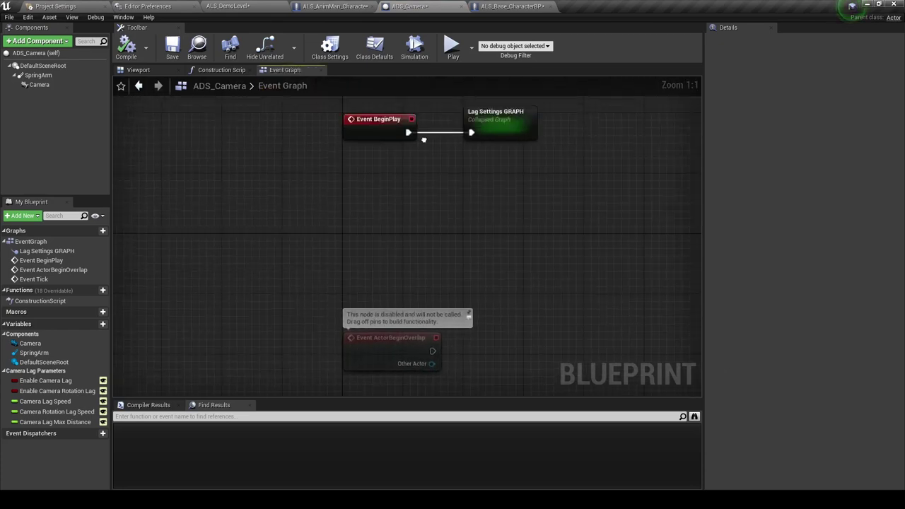
left_click(343, 274)
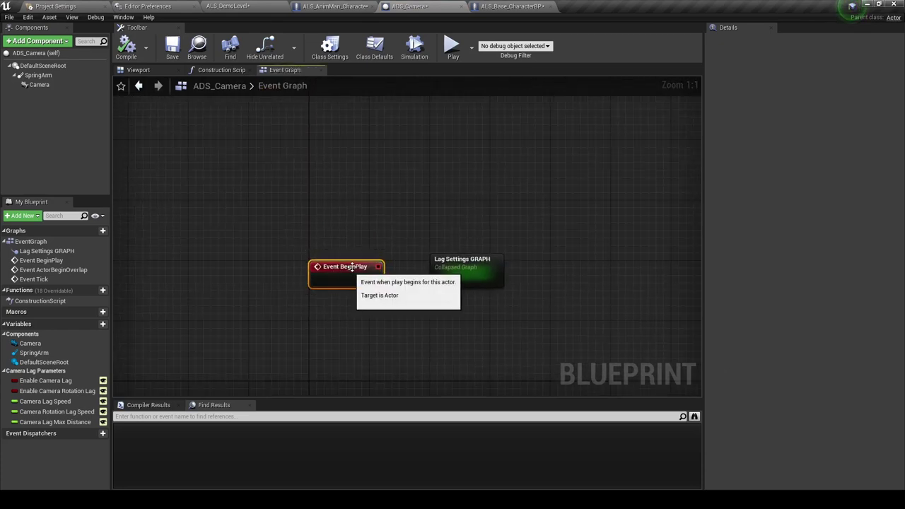
double_click(464, 280)
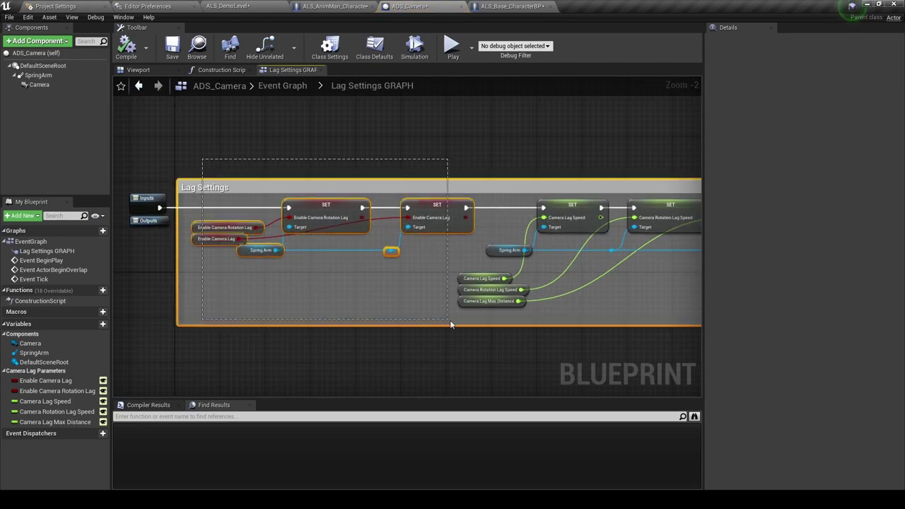
left_click_drag(629, 344, 323, 341)
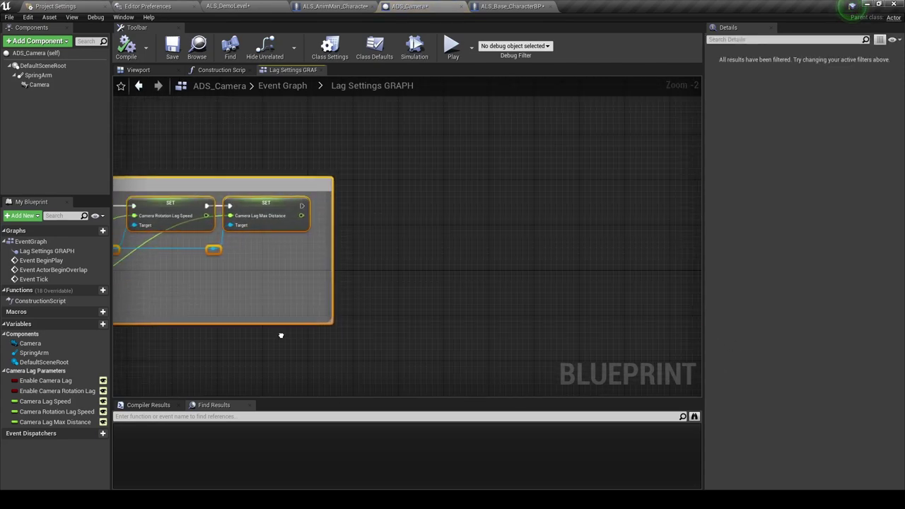
mouse_move(323, 340)
right_mouse_down()
mouse_move(636, 335)
mouse_move(334, 300)
right_mouse_up()
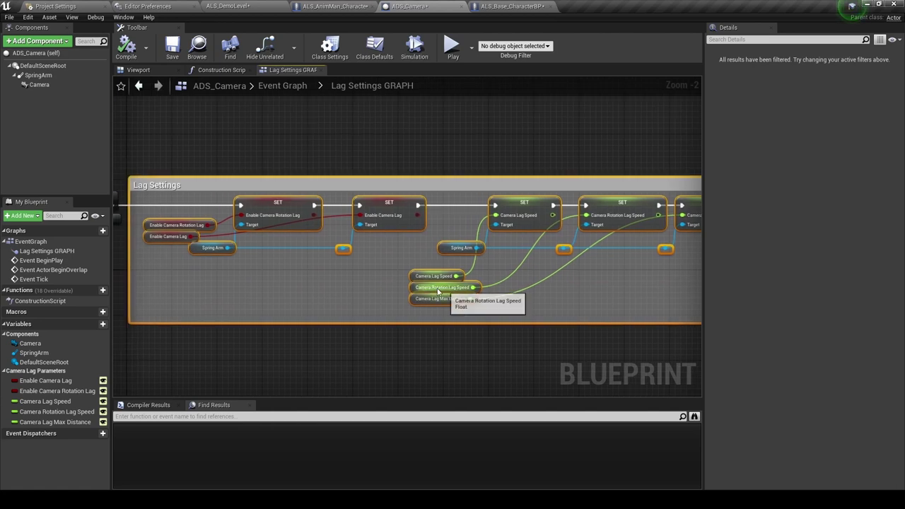
left_click(203, 251)
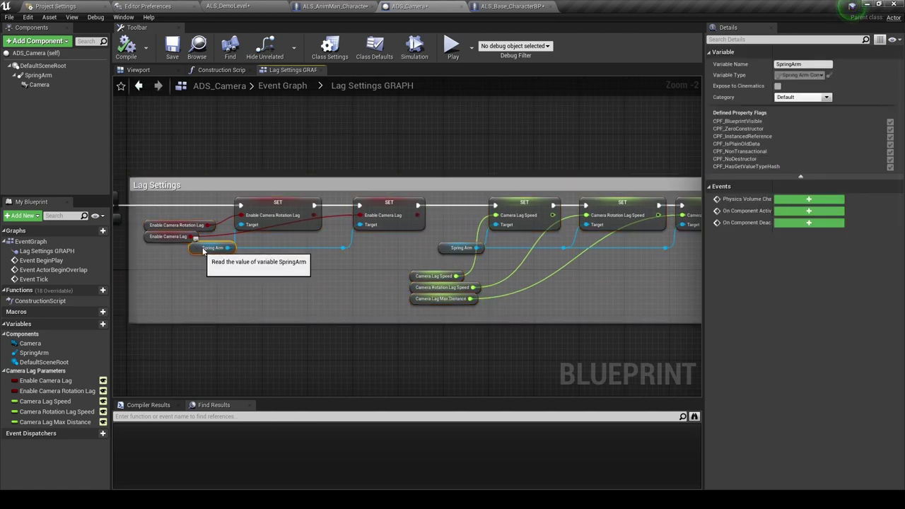
left_click(145, 71)
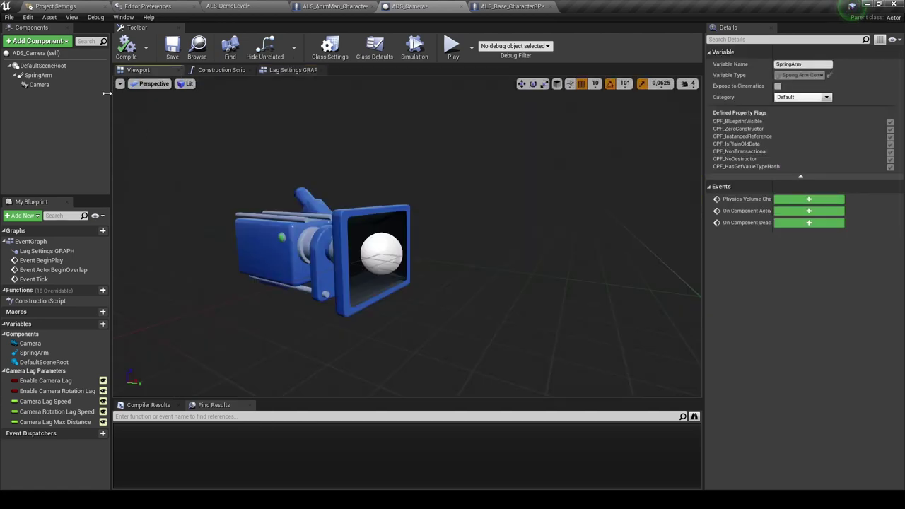
- Reset the SpringArm's Target Arm Length to 0 and check the Camera's 110° field of view
left_click(38, 75)
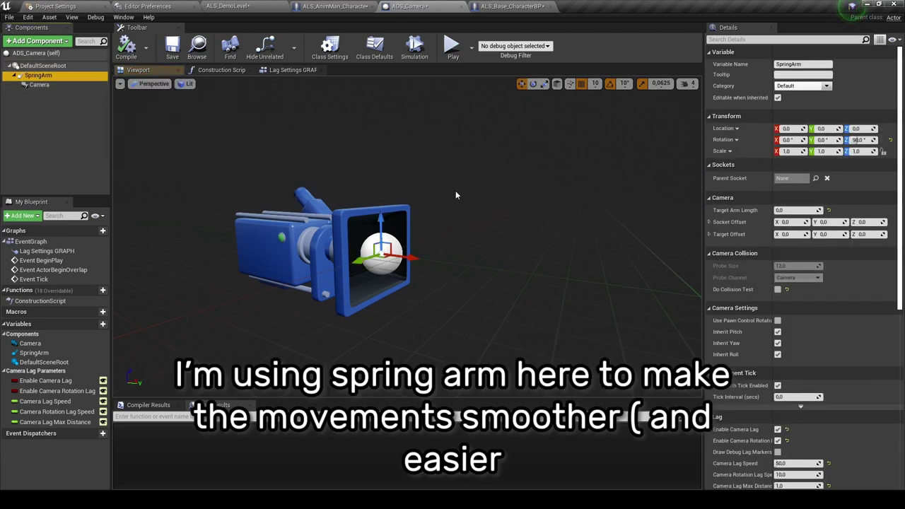
left_click_drag(783, 210, 787, 210)
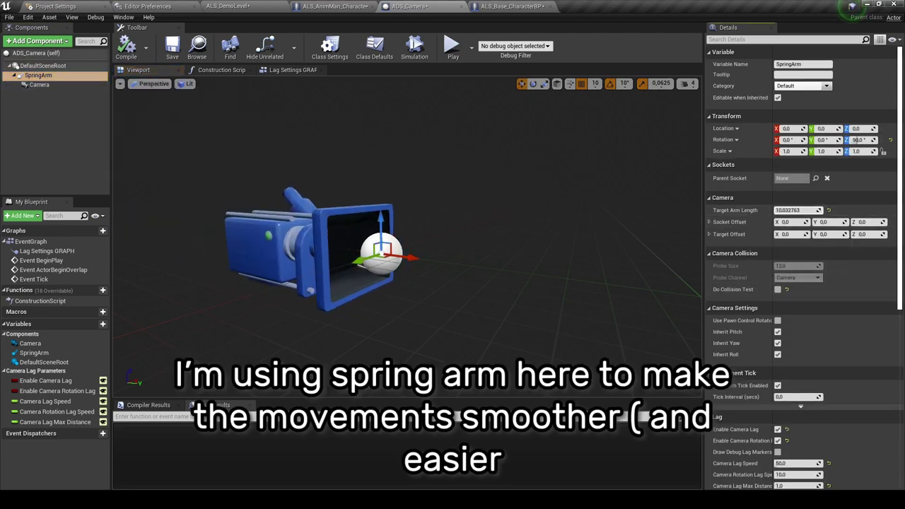
type("0")
key("Return")
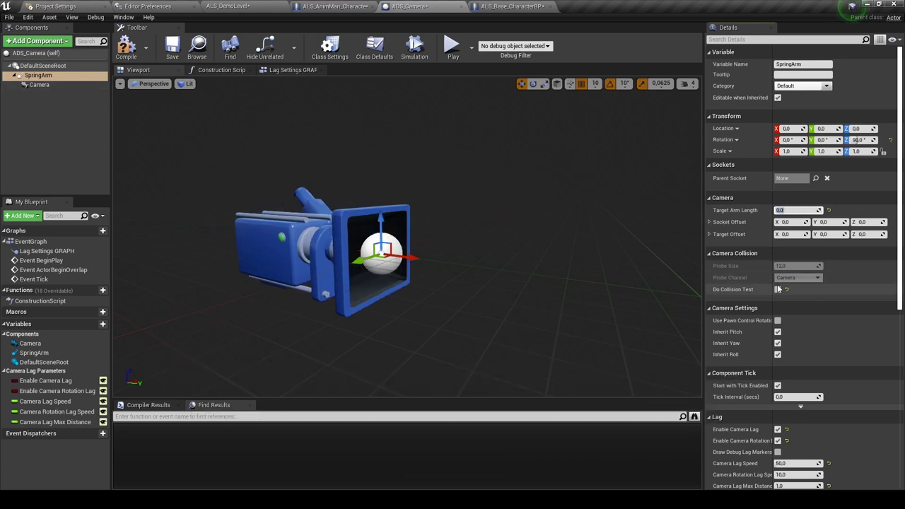
scroll(729, 363, "down", 1)
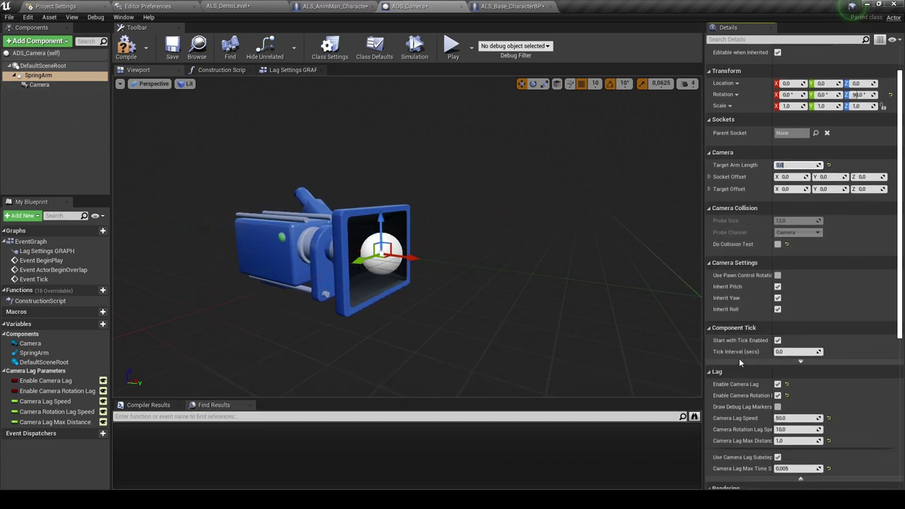
left_click(39, 85)
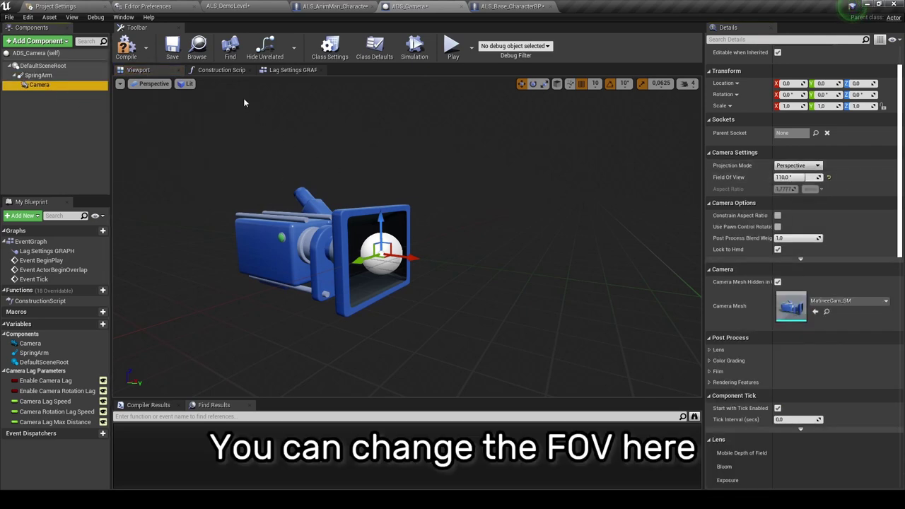
left_click(273, 71)
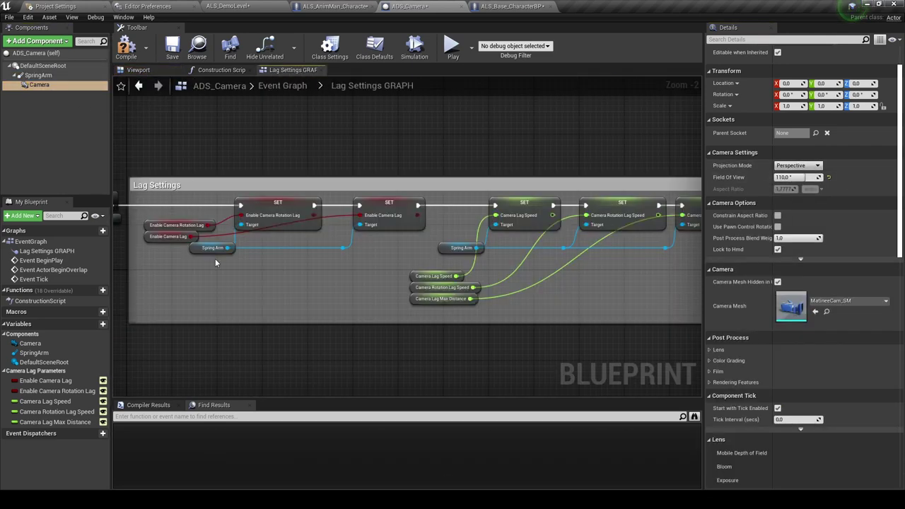
- Marquee-select the Lag Settings comment and nodes, then clear the selection
left_click_drag(152, 159, 210, 259)
mouse_move(441, 319)
left_mouse_down()
mouse_move(564, 320)
mouse_move(546, 329)
left_mouse_up()
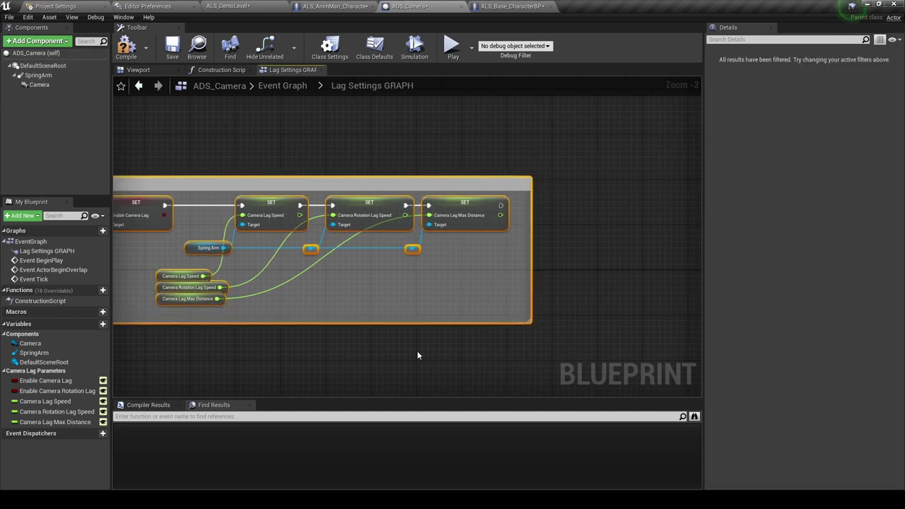
left_click(417, 351)
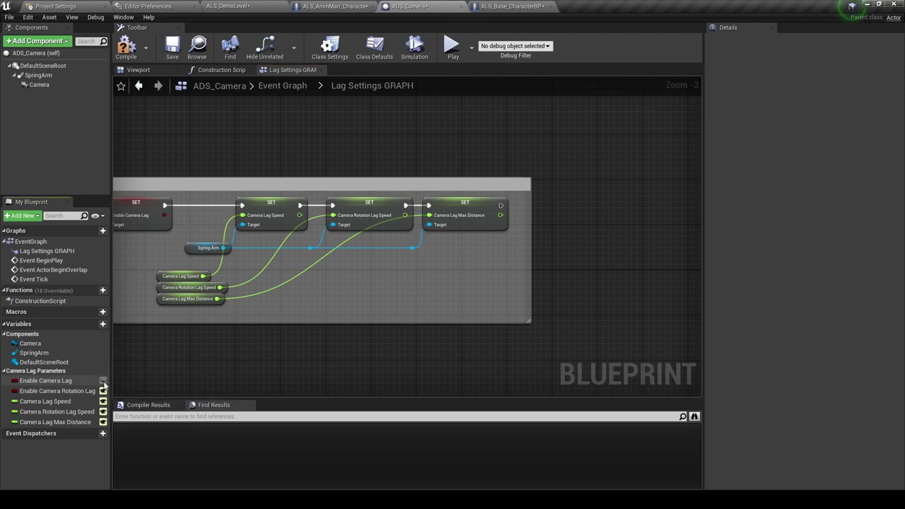
- Change Enable Camera Lag's category to Parameters, then restore it to Camera Lag Parameters
left_click(43, 381)
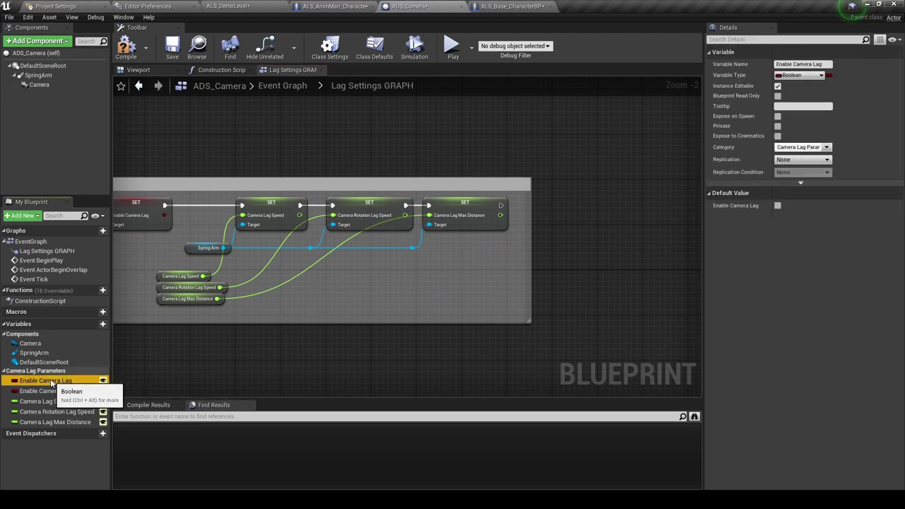
left_click(810, 147)
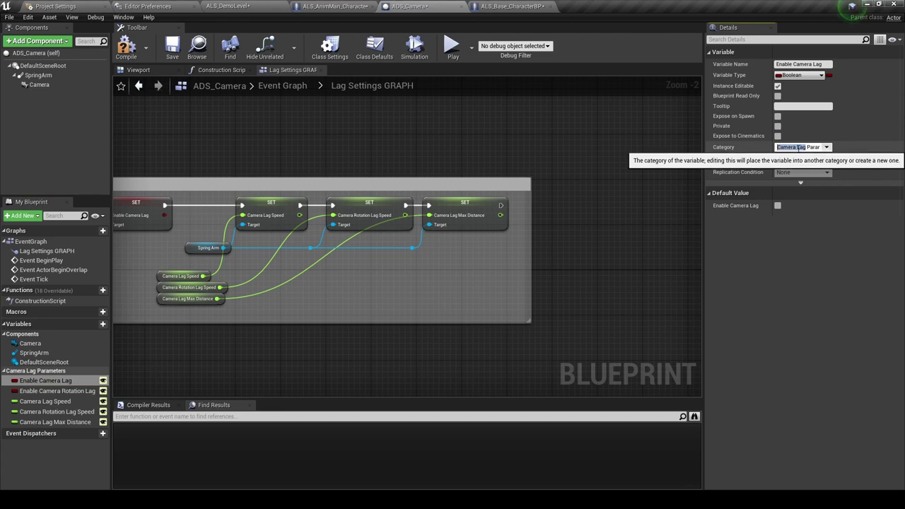
left_click_drag(800, 147, 806, 147)
key("BackSpace")
key("Return")
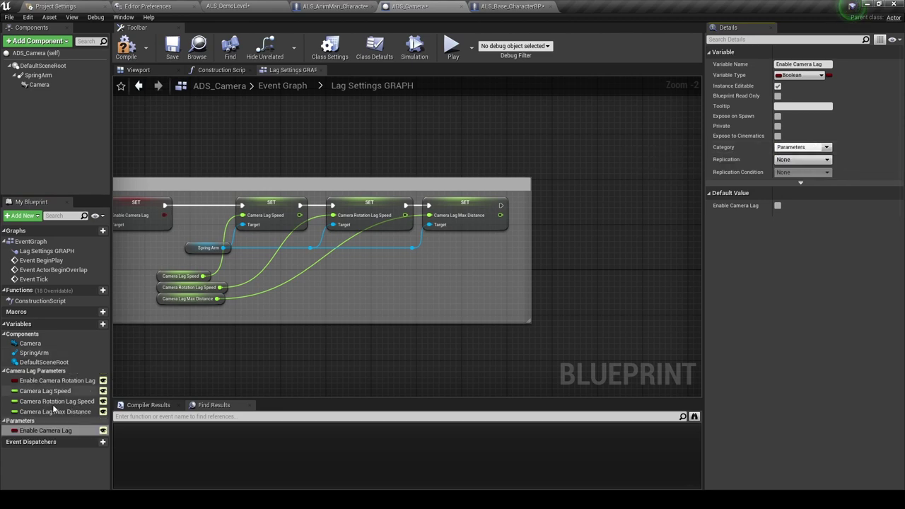
left_click(825, 147)
left_click(815, 168)
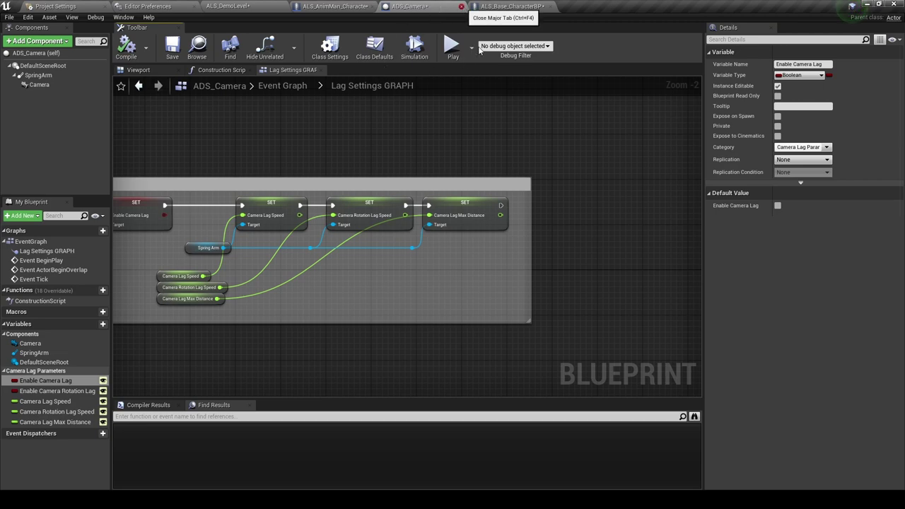
- Close ADS_Camera and survey the character event graph, briefly selecting the four Event Tick nodes
left_click(461, 6)
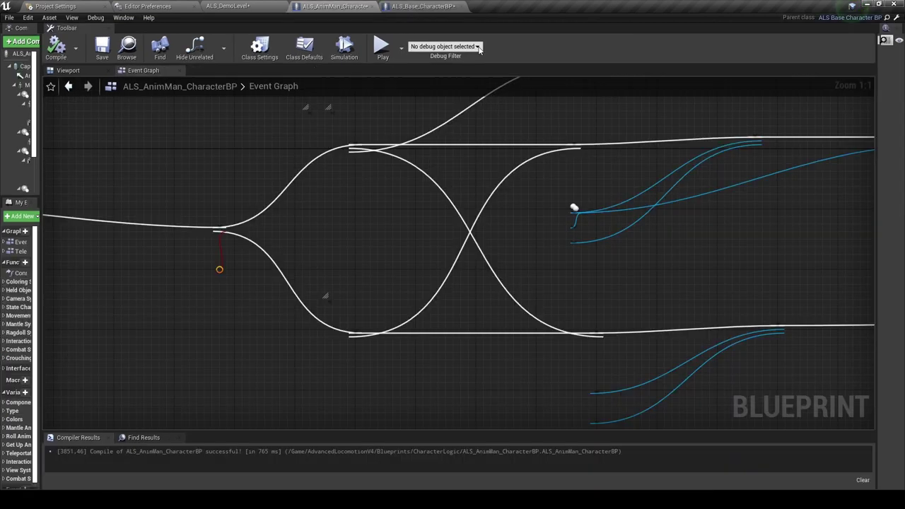
scroll(197, 192, "down", 3)
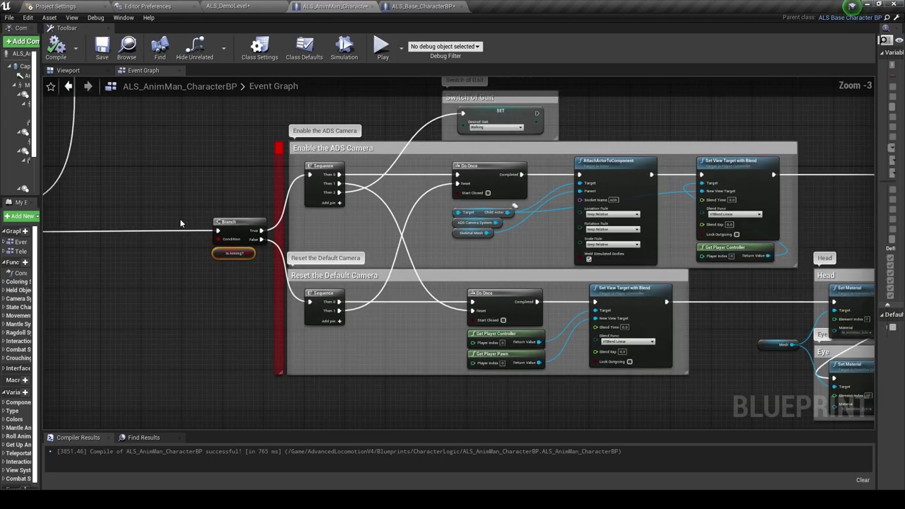
right_click_drag(180, 218, 392, 229)
scroll(239, 237, "down", 4)
scroll(255, 244, "up", 5)
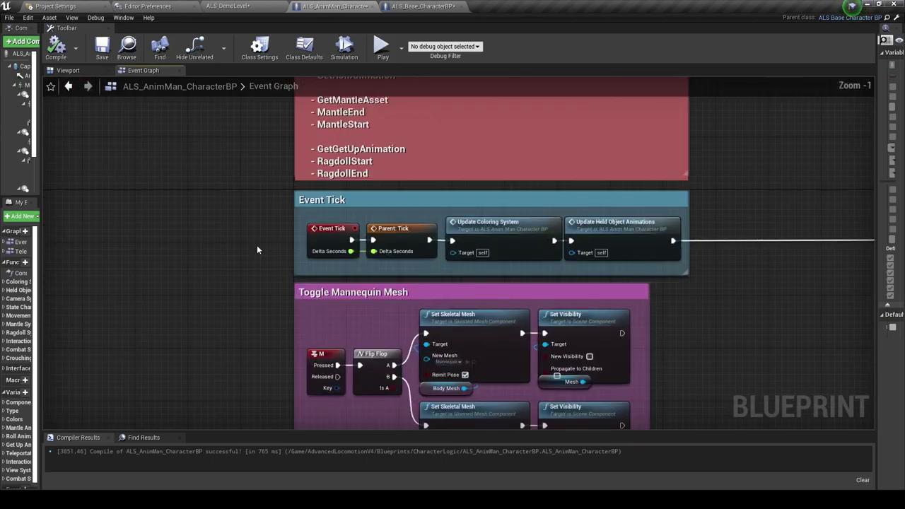
left_click_drag(352, 241, 712, 250)
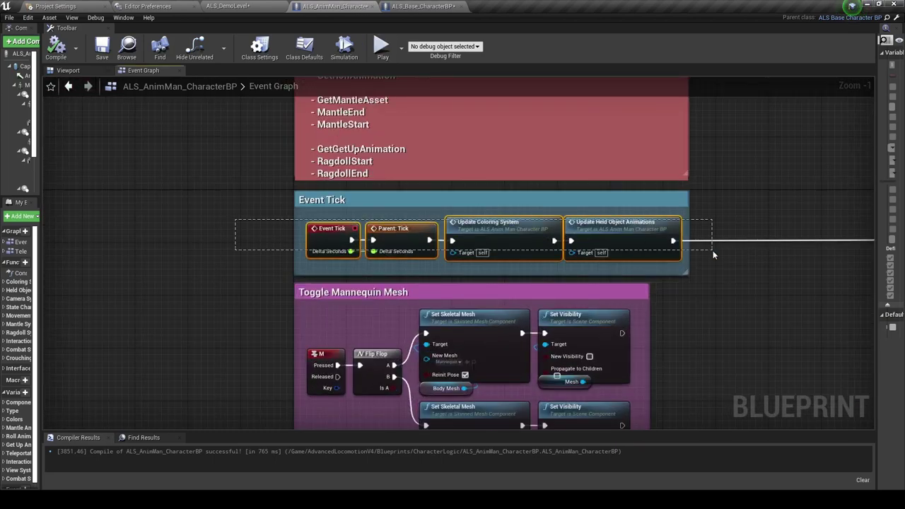
left_click(706, 208)
- Frame the Enable the ADS Camera logic, select its Child Actor, ADS Camera System and Skeletal Mesh nodes
scroll(745, 160, "down", 3)
mouse_move(745, 160)
right_mouse_down()
mouse_move(421, 172)
mouse_move(305, 247)
right_mouse_up()
scroll(305, 247, "up", 3)
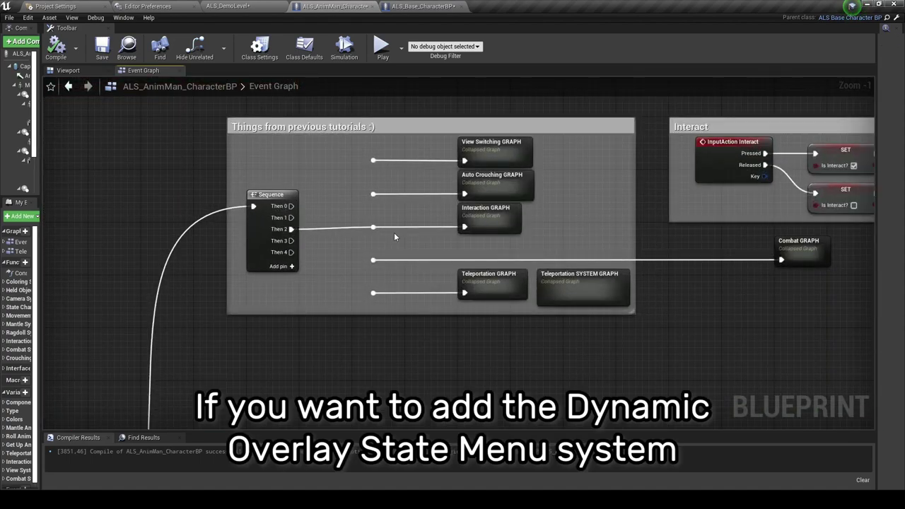
scroll(276, 291, "down", 2)
right_click_drag(276, 291, 322, 190)
scroll(322, 190, "up", 1)
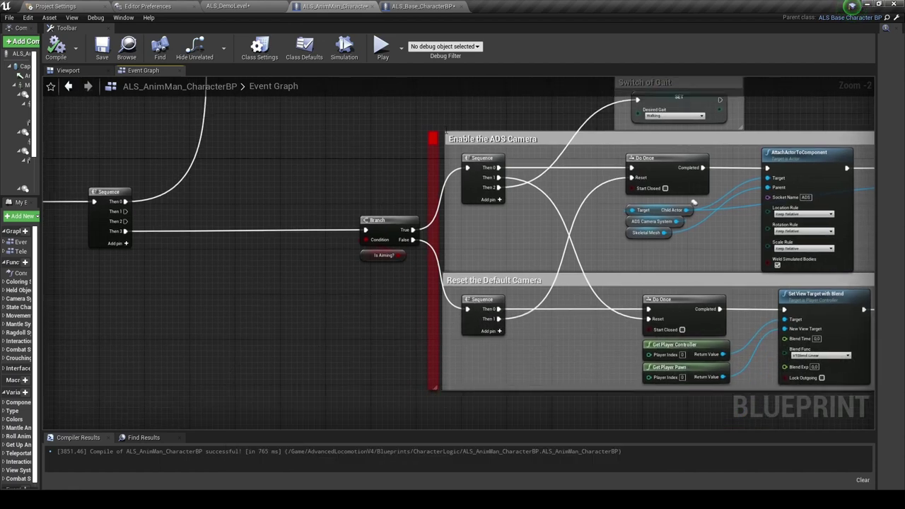
right_click_drag(585, 195, 461, 238)
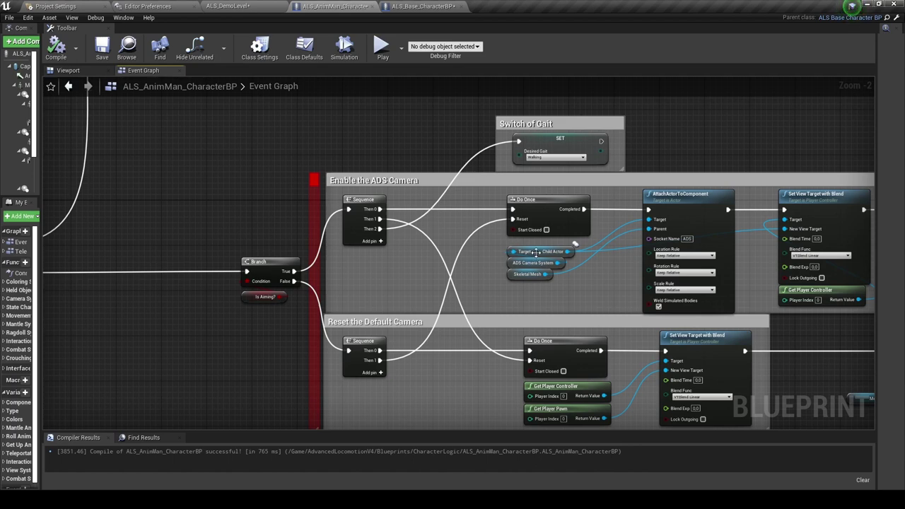
left_click_drag(486, 241, 529, 284)
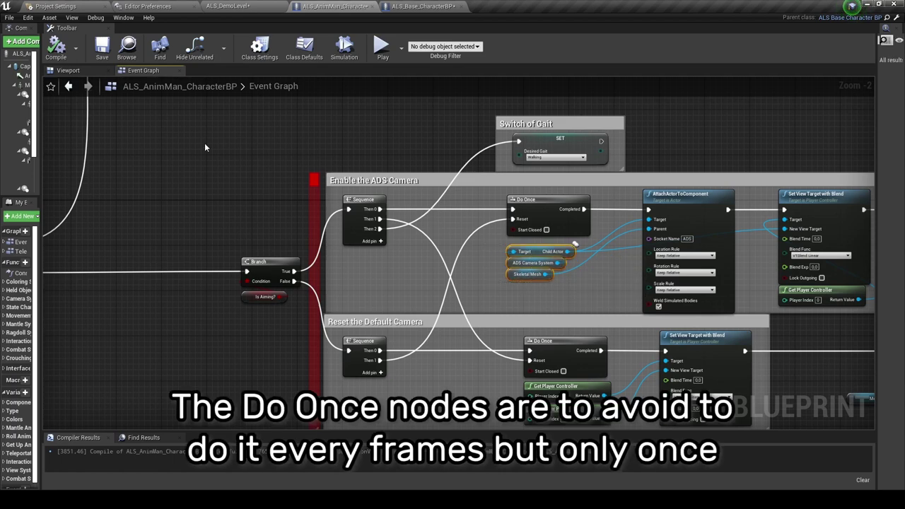
left_click(69, 71)
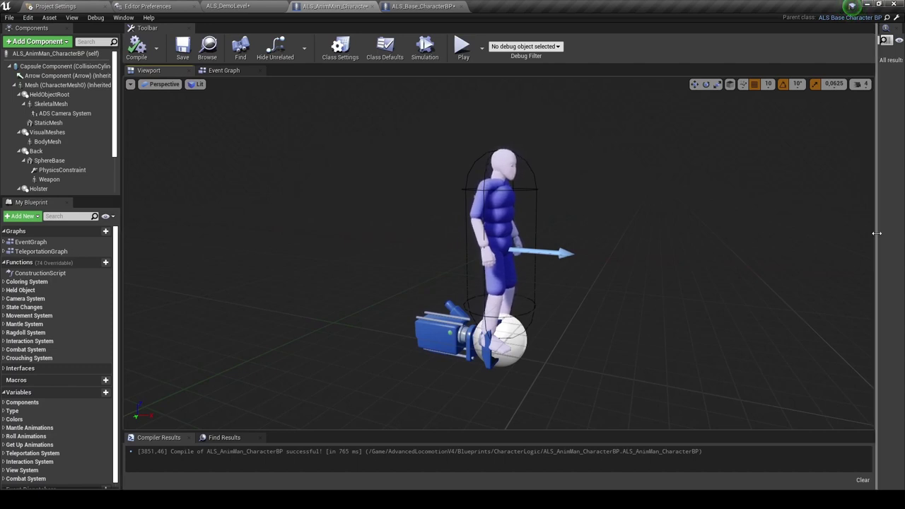
- Inspect the weapon mesh and ADS Camera System components, keeping ADS_Camera as the child actor class
left_click_drag(876, 234, 716, 226)
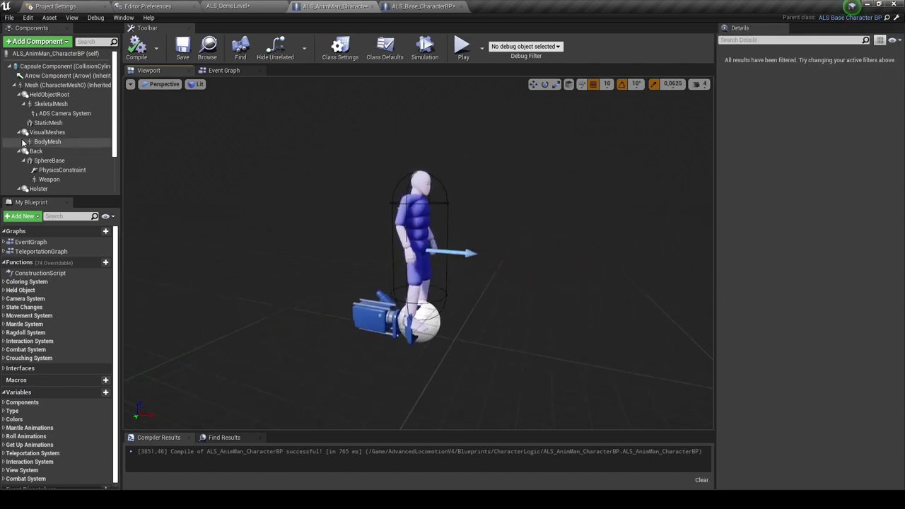
left_click(51, 104)
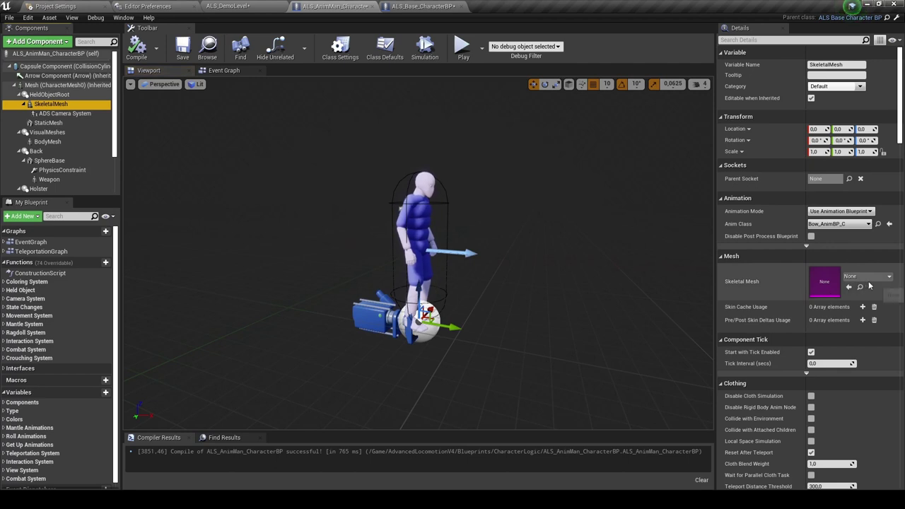
left_click(62, 114)
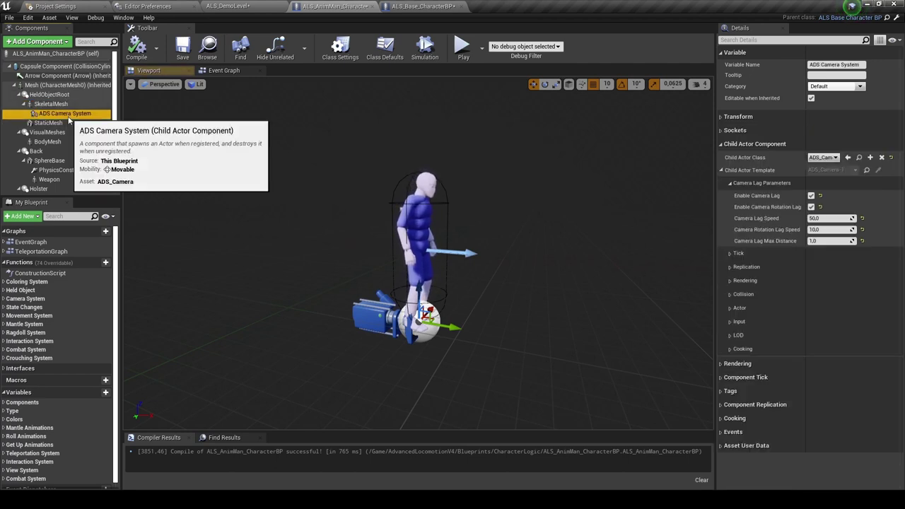
left_click(41, 44)
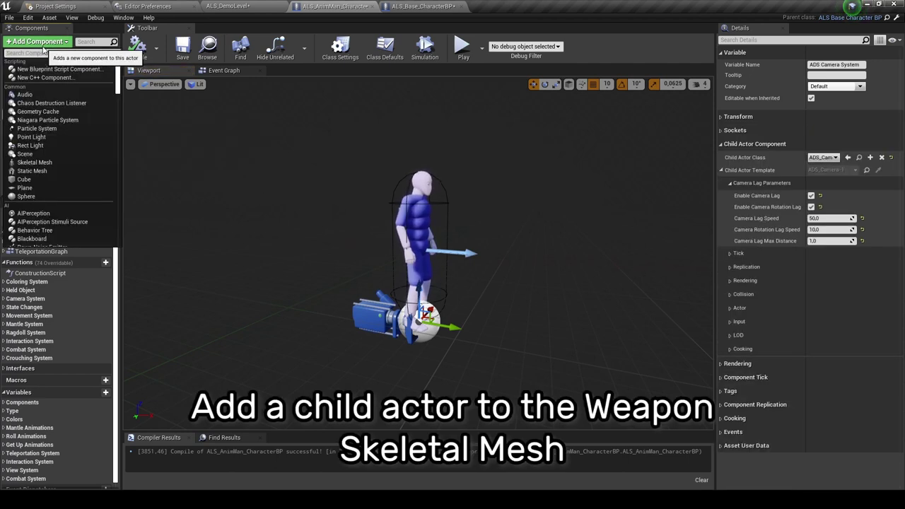
type("chi")
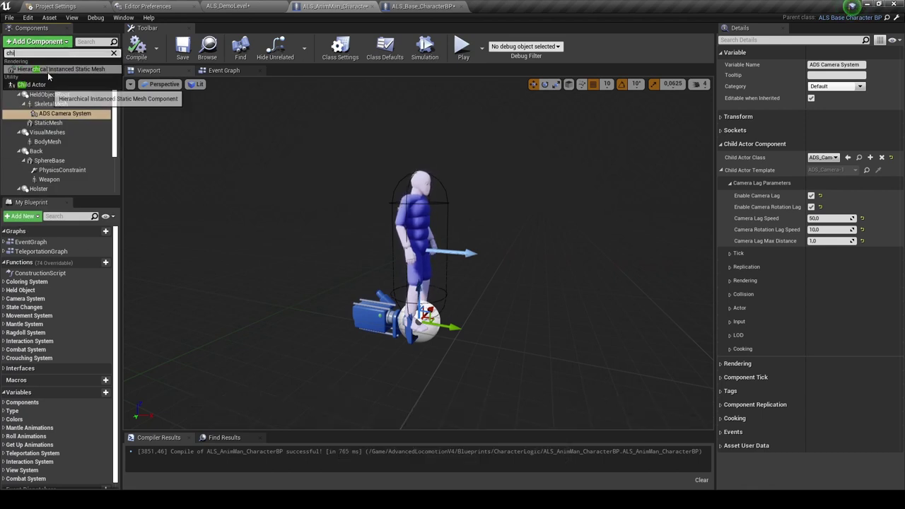
key("Escape")
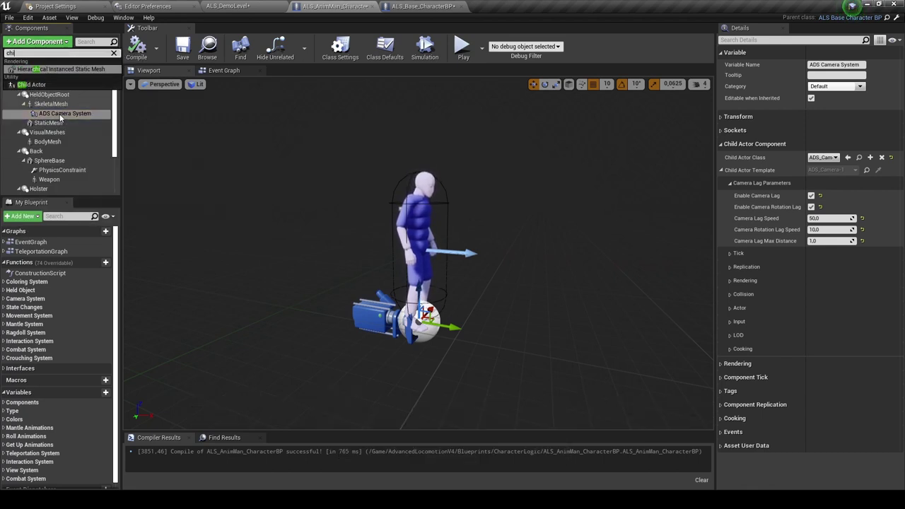
left_click(824, 157)
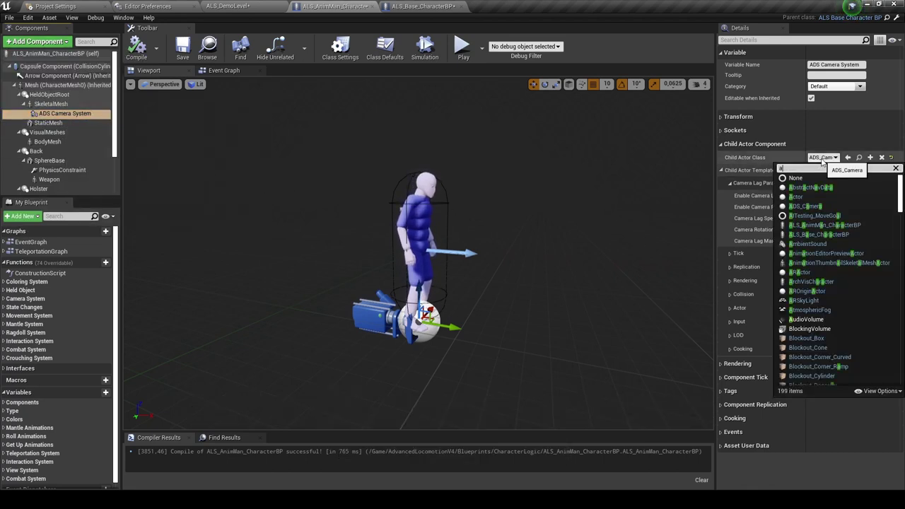
type("ads")
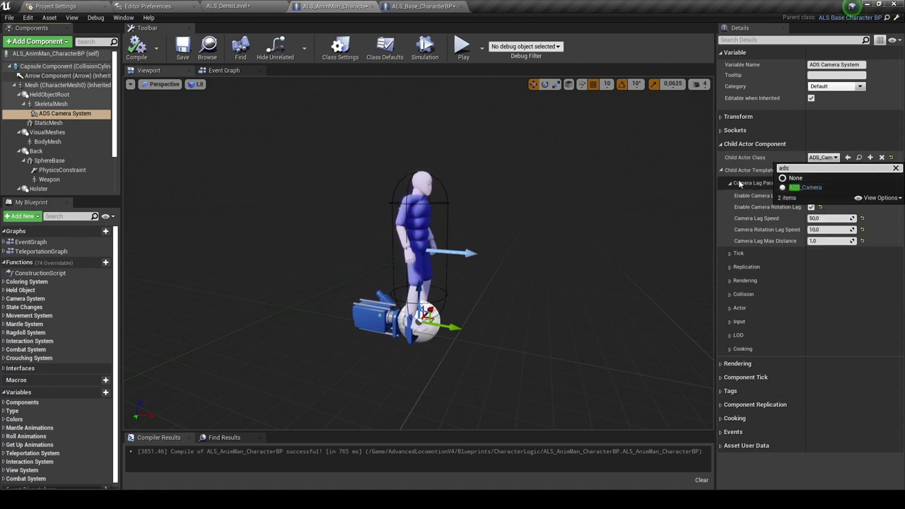
left_click(726, 229)
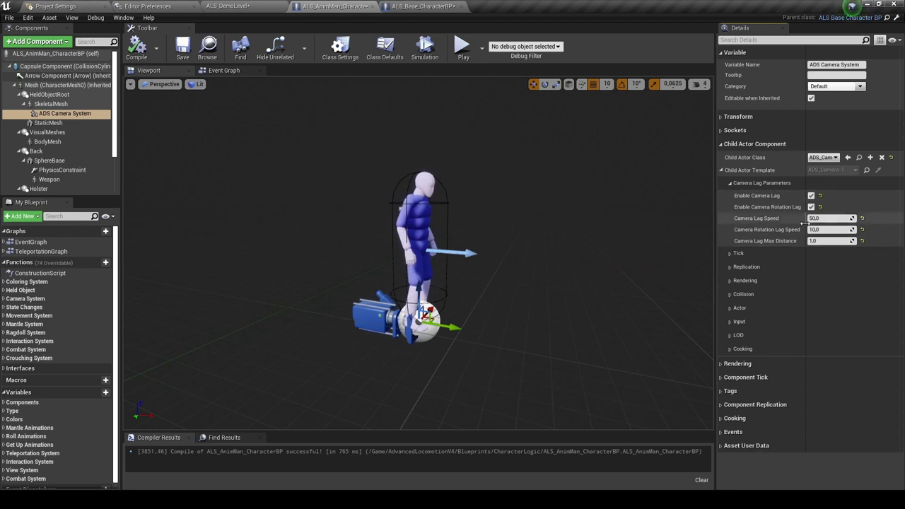
- Return to the Event Graph and zoom in on the Enable the ADS Camera group
left_click(219, 75)
left_click_drag(120, 89, 53, 103)
left_click_drag(715, 162, 879, 179)
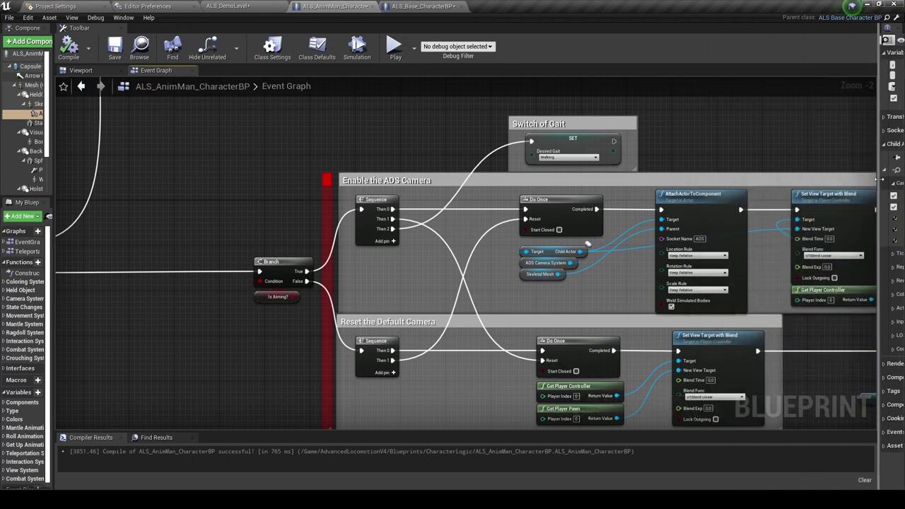
scroll(570, 288, "up", 2)
scroll(551, 284, "down", 2)
right_click_drag(551, 284, 404, 314)
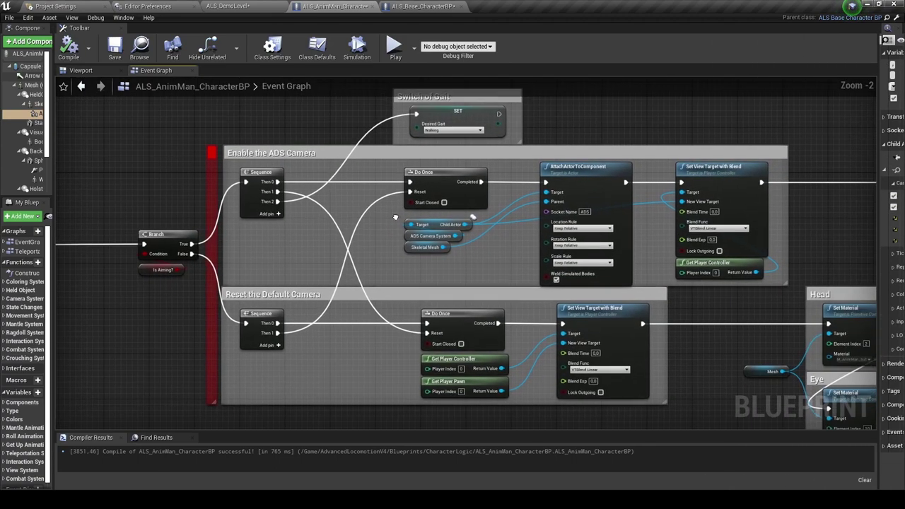
right_click_drag(347, 274, 340, 274)
mouse_move(160, 138)
left_mouse_down()
mouse_move(390, 261)
mouse_move(329, 178)
left_mouse_up()
scroll(361, 279, "up", 2)
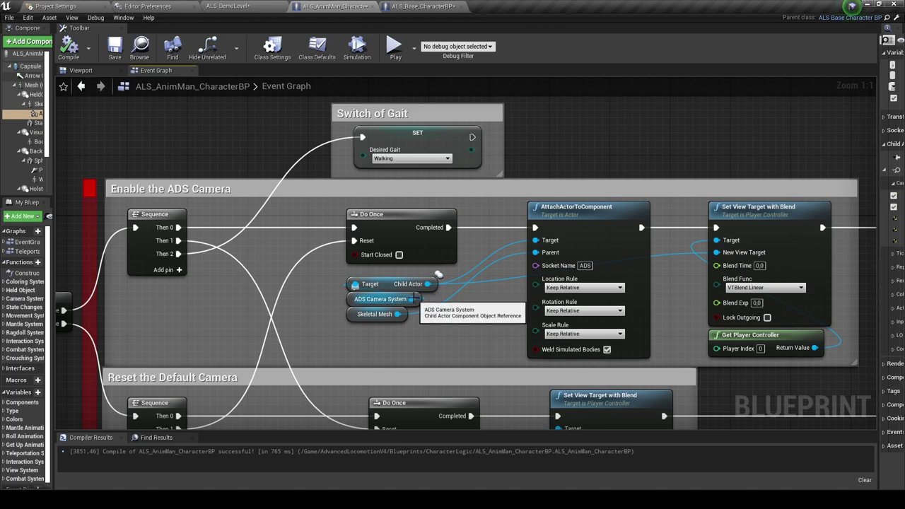
- Add a Get Child Actor node off ADS Camera System, then delete the duplicate node
left_click_drag(411, 299, 266, 287)
type("get c")
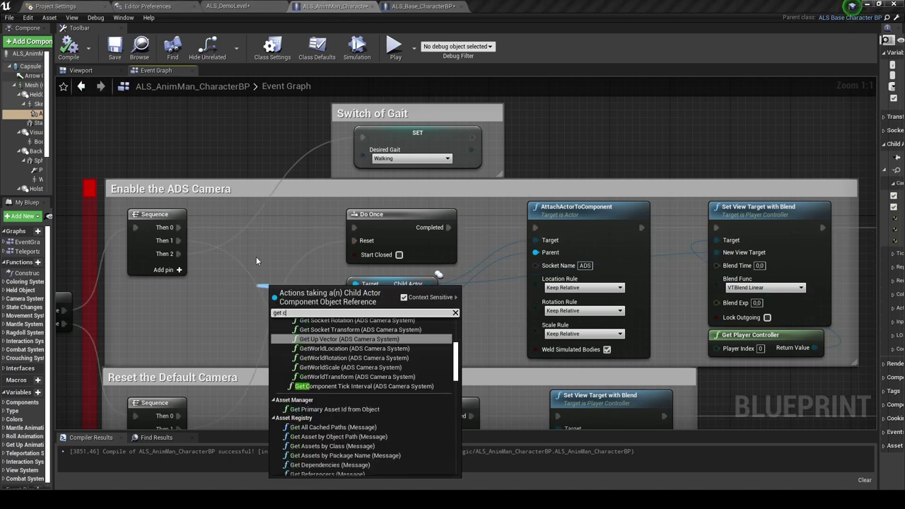
type("hild ac")
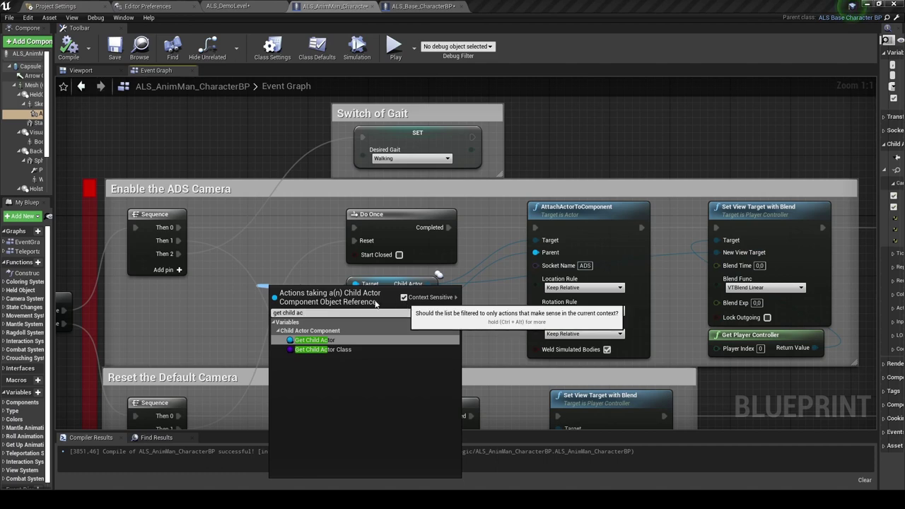
left_click(404, 297)
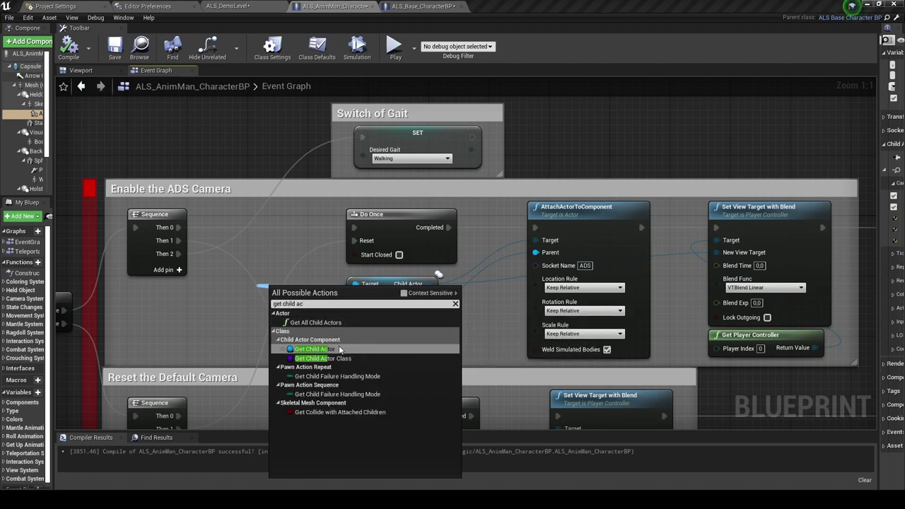
left_click(340, 349)
mouse_move(341, 300)
left_mouse_down()
mouse_move(343, 368)
mouse_move(410, 346)
left_mouse_up()
key("Delete")
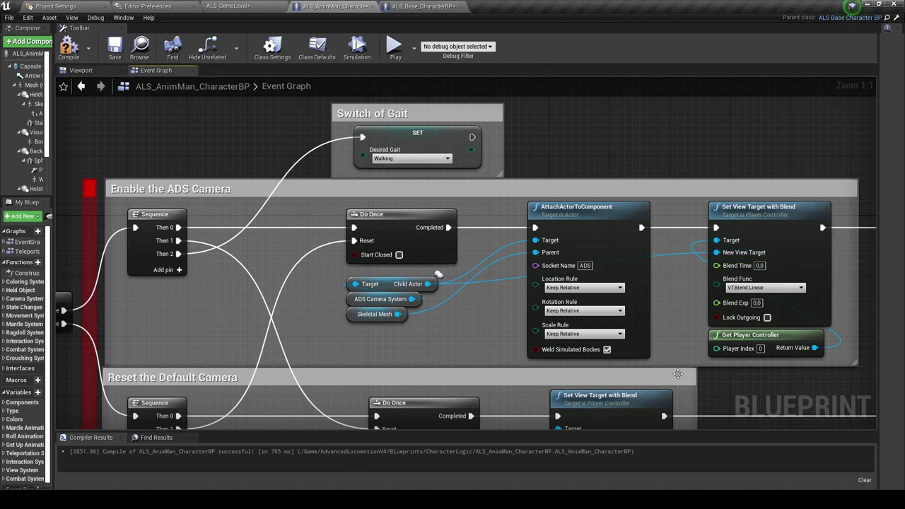
- Bring the Head and Eye nodes into view and return to the ALS_DemoLevel level
scroll(672, 369, "down", 1)
right_click_drag(559, 320, 318, 314)
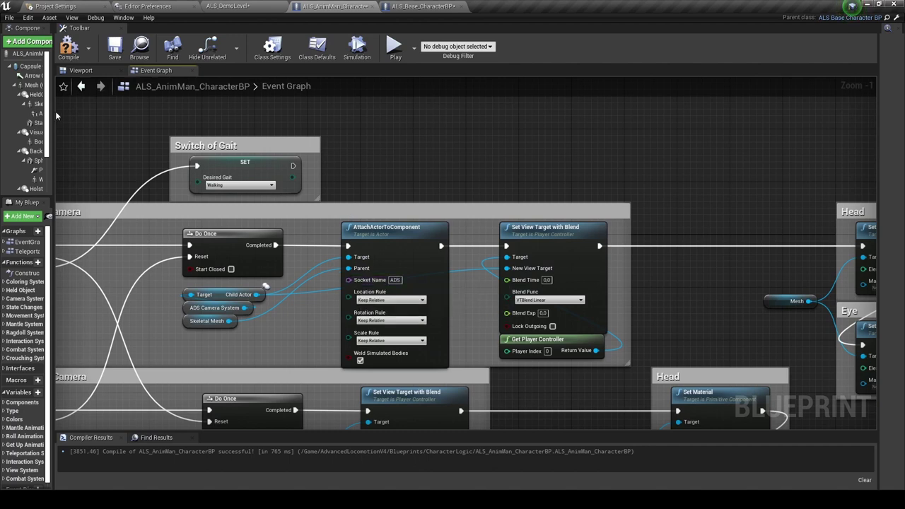
left_click(224, 5)
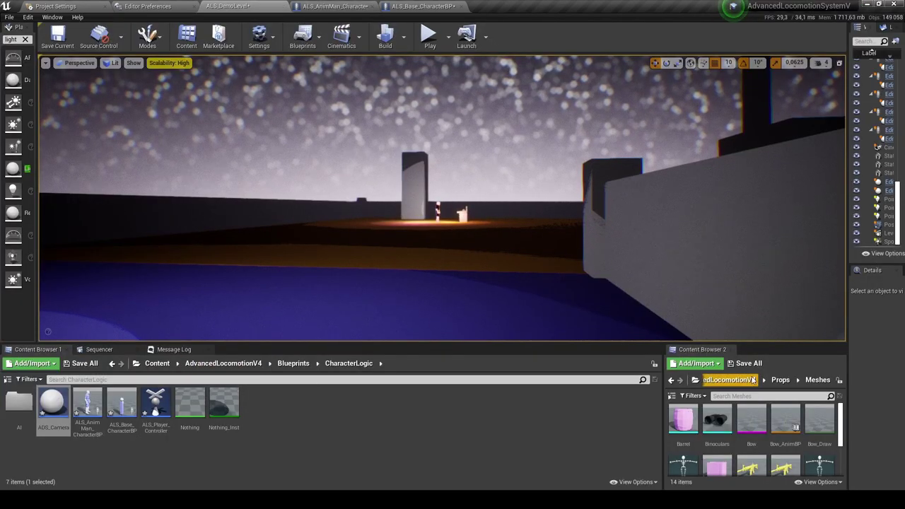
- Open the M4A1 mesh and focus the view on its ADS socket above the rear sight
scroll(761, 422, "down", 1)
double_click(760, 445)
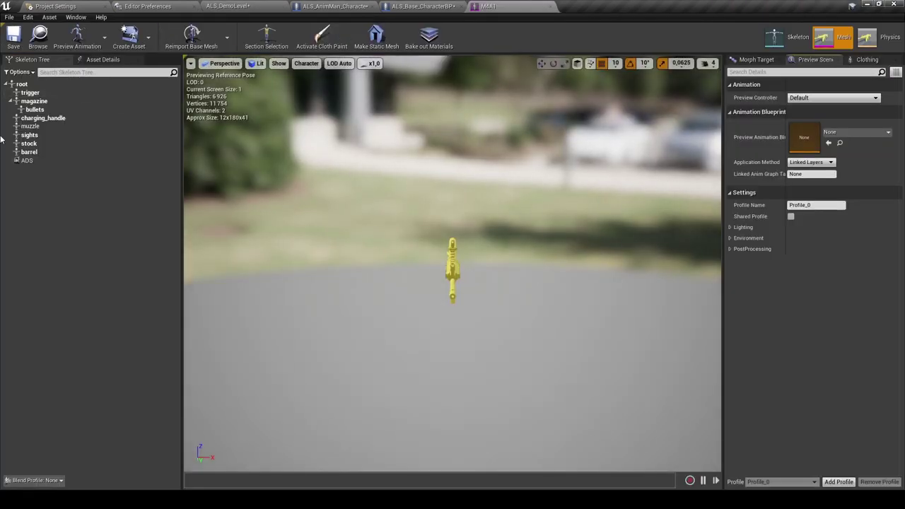
left_click(38, 161)
key("f")
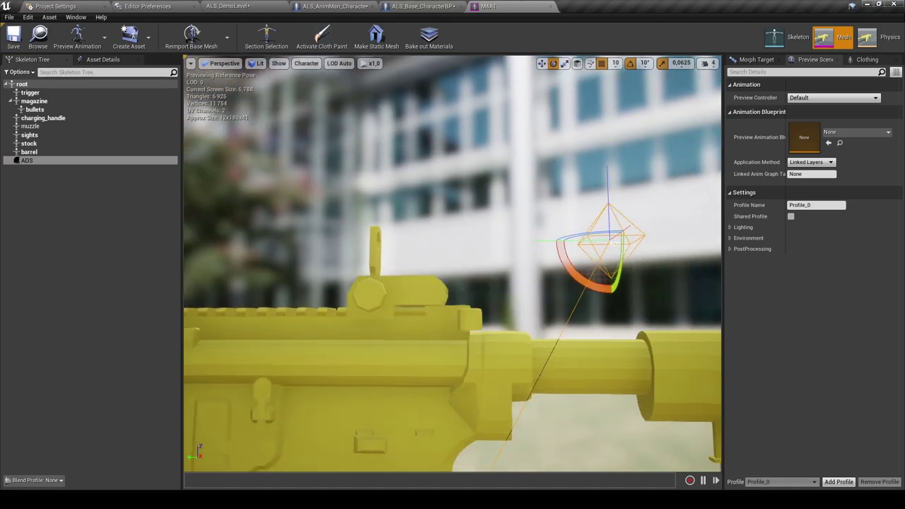
left_click_drag(497, 267, 498, 268)
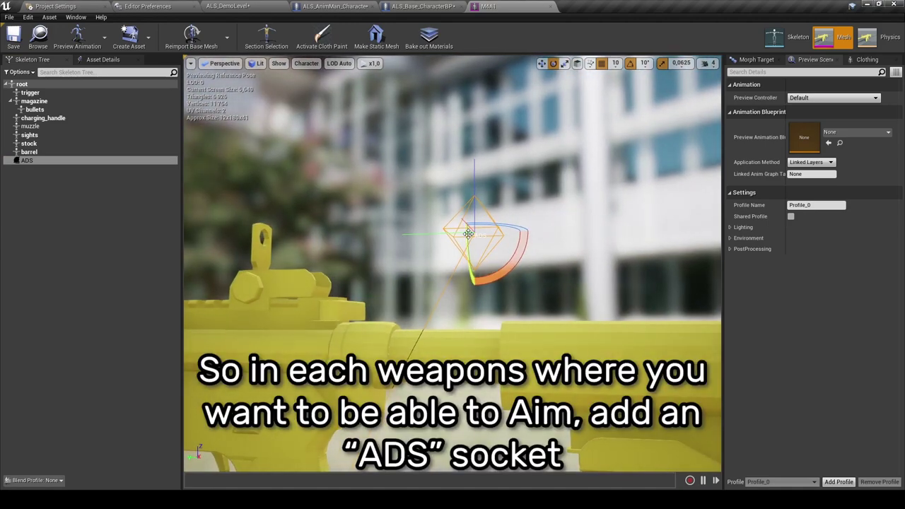
left_click_drag(394, 238, 348, 205)
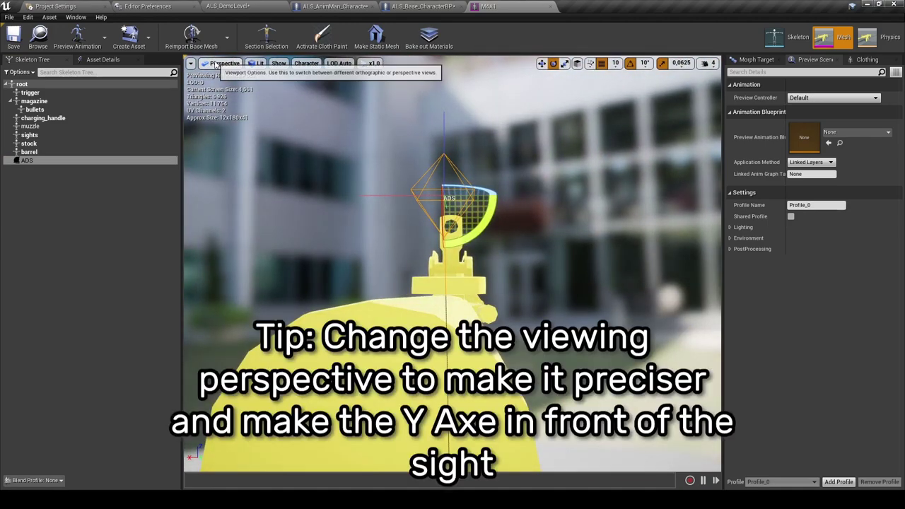
- Check the ADS socket against the sight in Front, Left and Right orthographic views
left_click(222, 63)
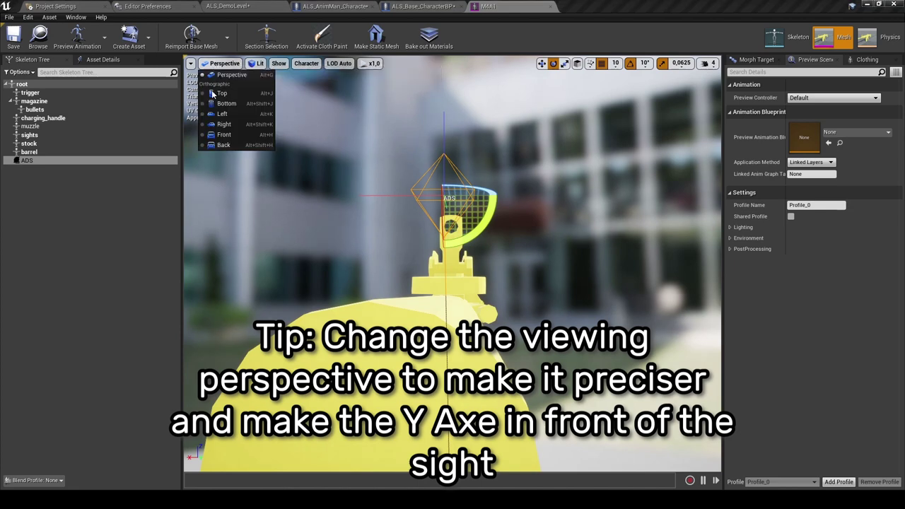
left_click(224, 135)
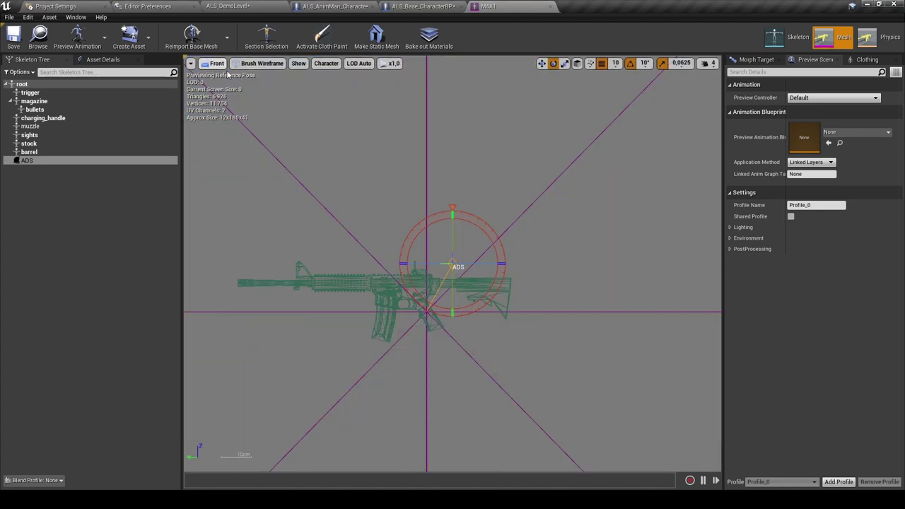
scroll(394, 277, "up", 2)
scroll(530, 246, "up", 1)
scroll(482, 232, "up", 2)
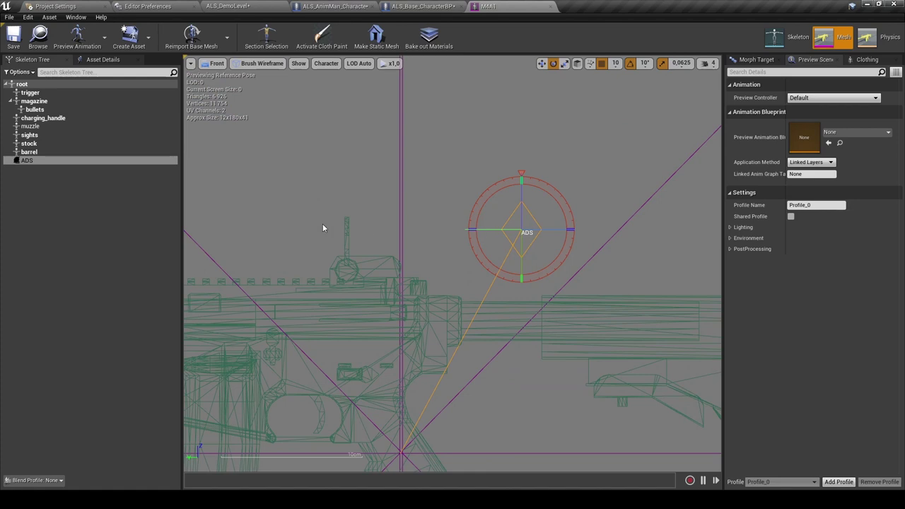
left_click(214, 63)
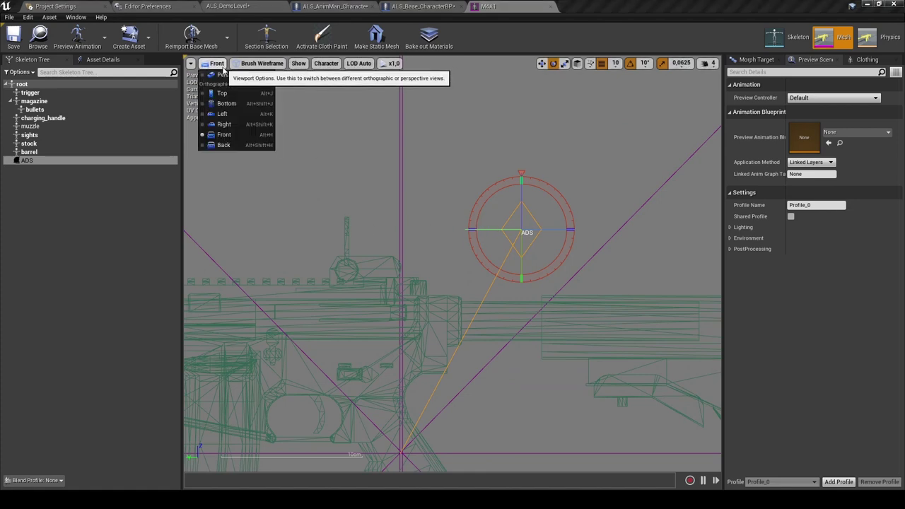
left_click(224, 114)
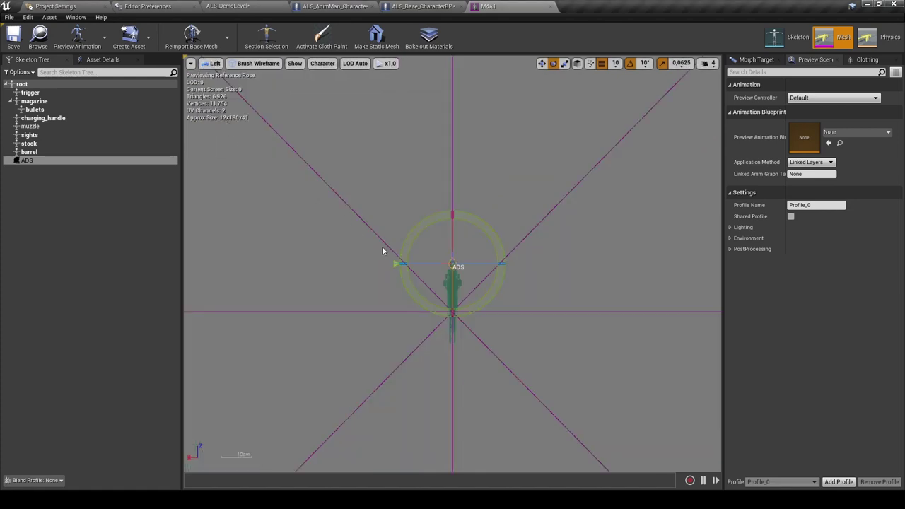
scroll(383, 251, "up", 2)
scroll(430, 250, "up", 2)
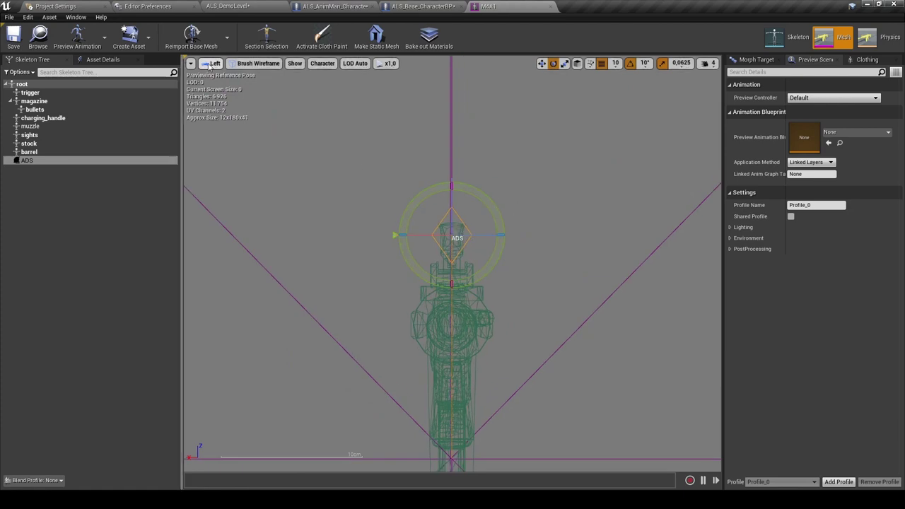
left_click(212, 63)
left_click(225, 124)
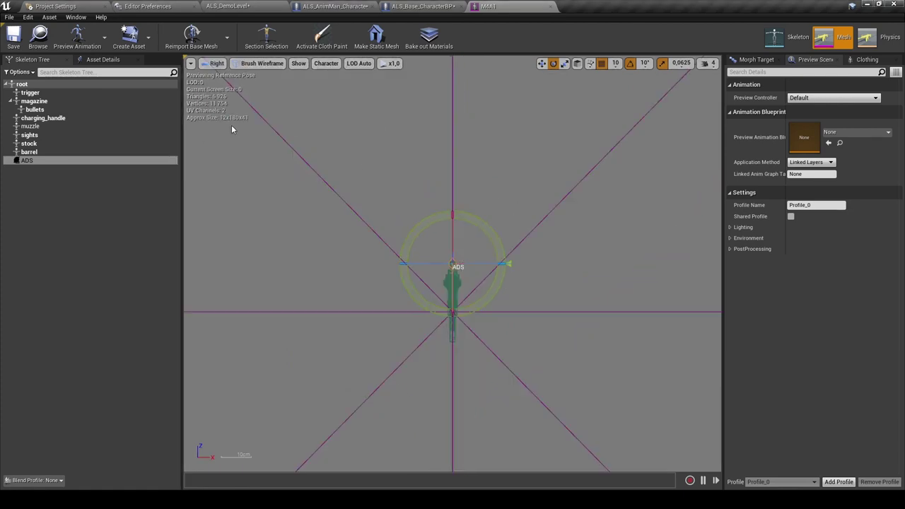
scroll(435, 290, "up", 3)
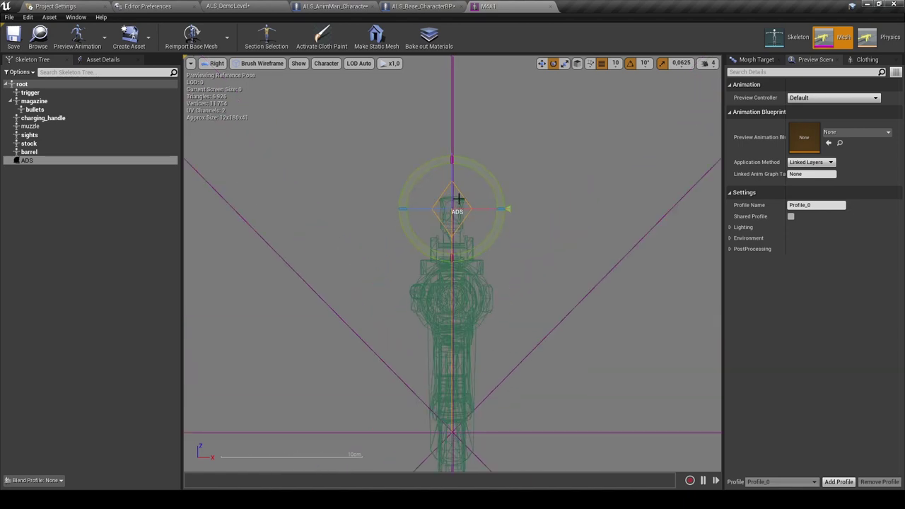
- Return to perspective, line up the rear sight, then go back to ALS_AnimMan_CharacterBP
left_click(212, 63)
left_click(215, 78)
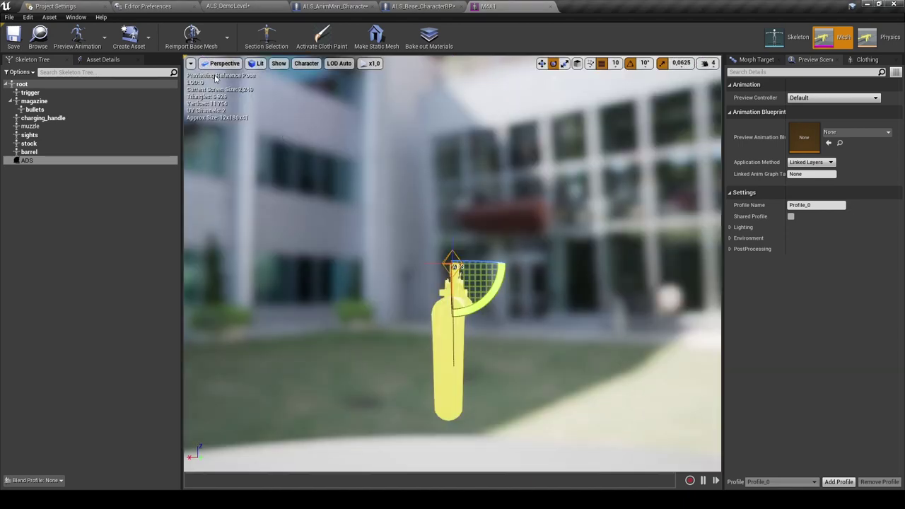
mouse_move(452, 283)
right_mouse_down()
mouse_move(453, 255)
mouse_move(453, 297)
right_mouse_up()
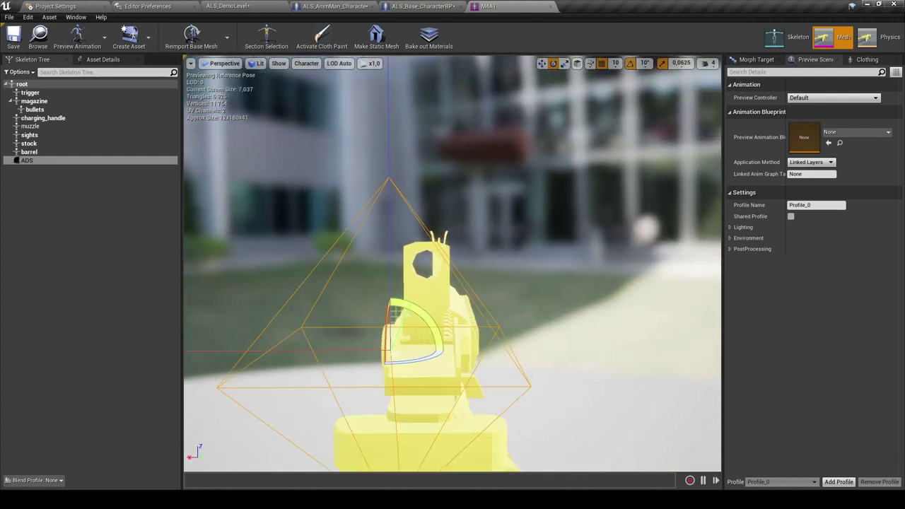
right_click_drag(365, 200, 358, 200)
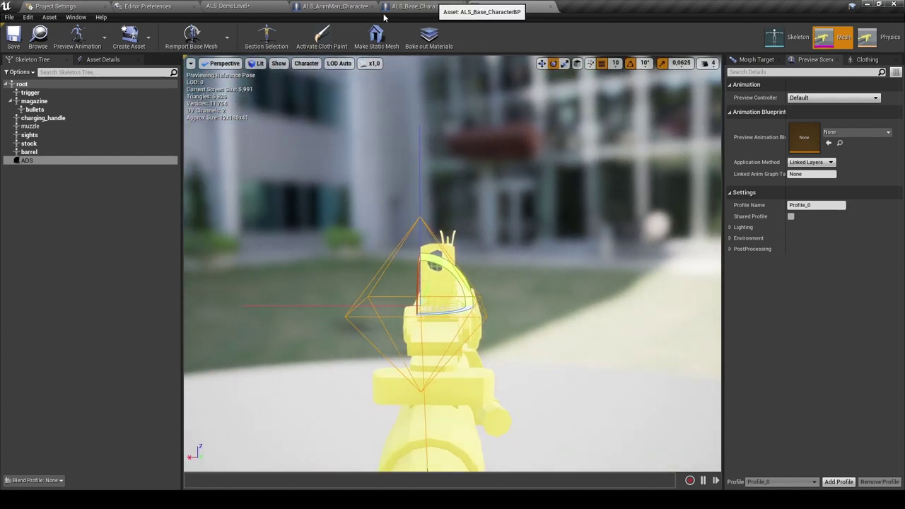
right_click(31, 85)
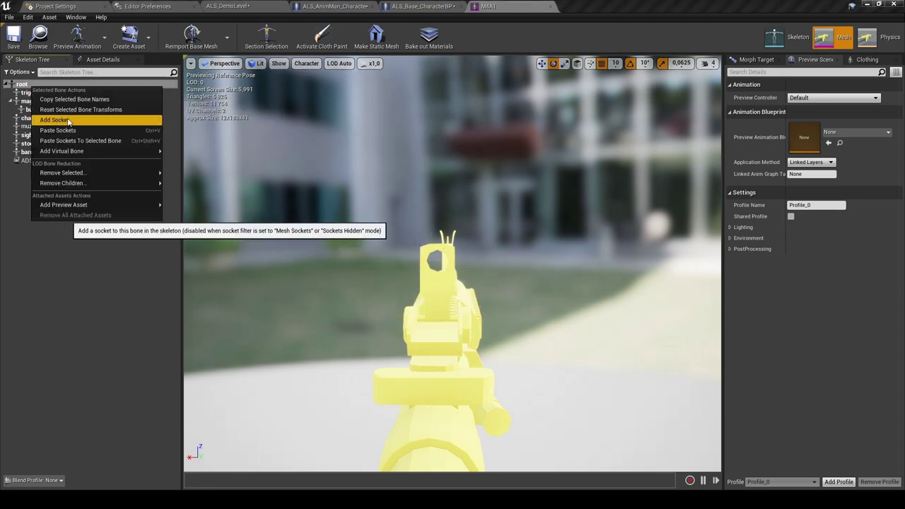
left_click(318, 6)
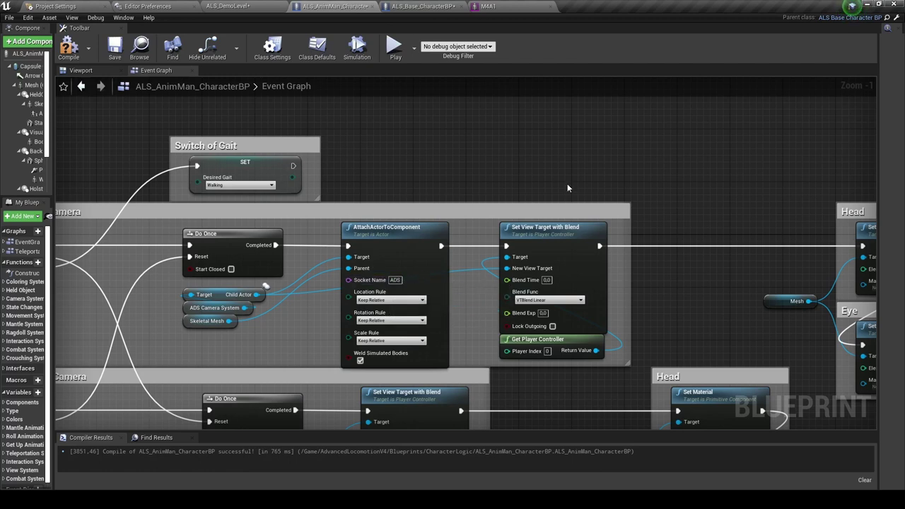
- Pan the Event Graph to the Head and Eye Set Material nodes, then switch to ALS_DemoLevel
right_click_drag(567, 189, 345, 176)
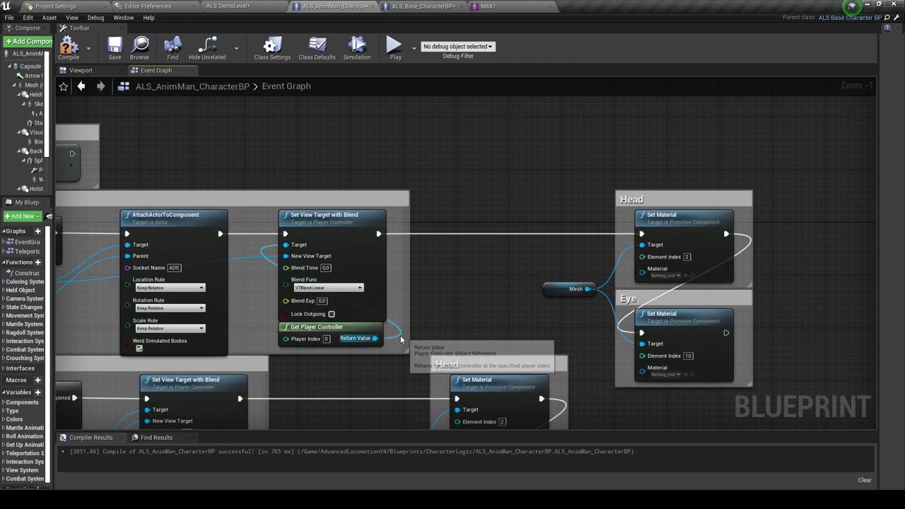
left_click_drag(329, 253, 321, 259)
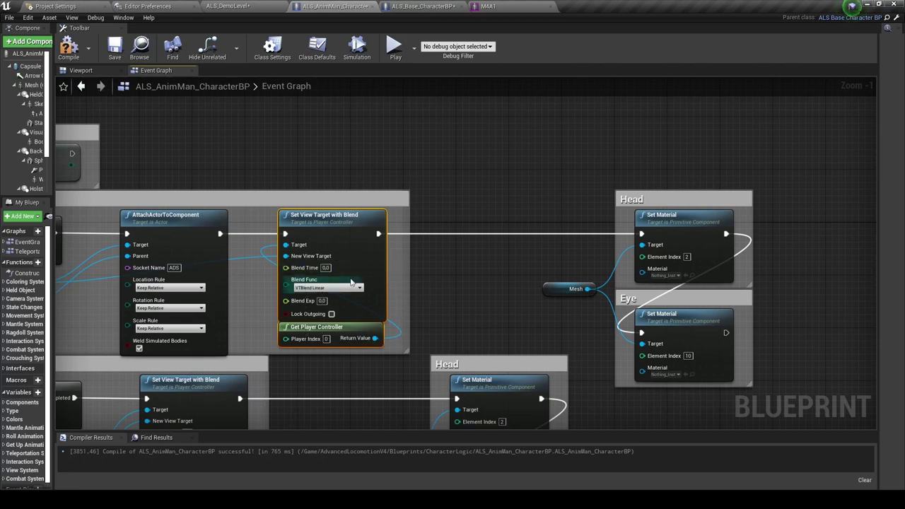
left_click(465, 283)
right_click_drag(496, 294, 343, 283)
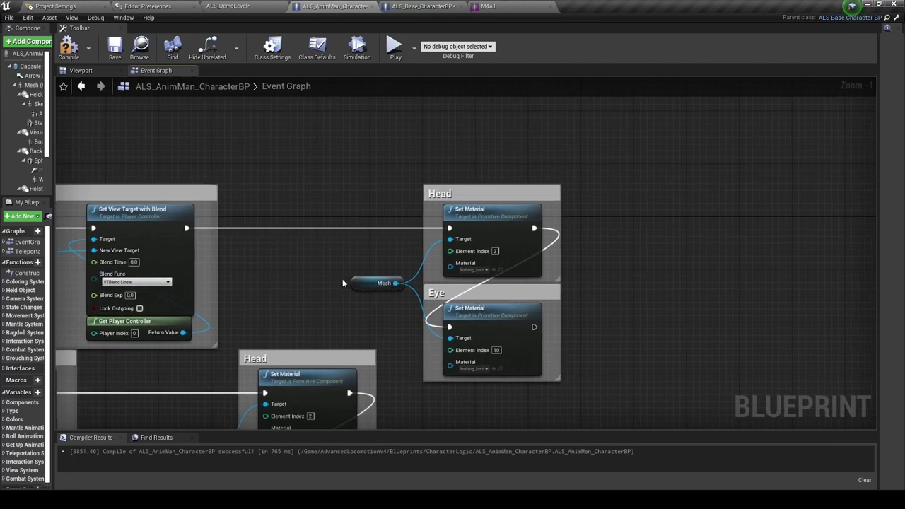
right_click_drag(270, 275, 565, 210)
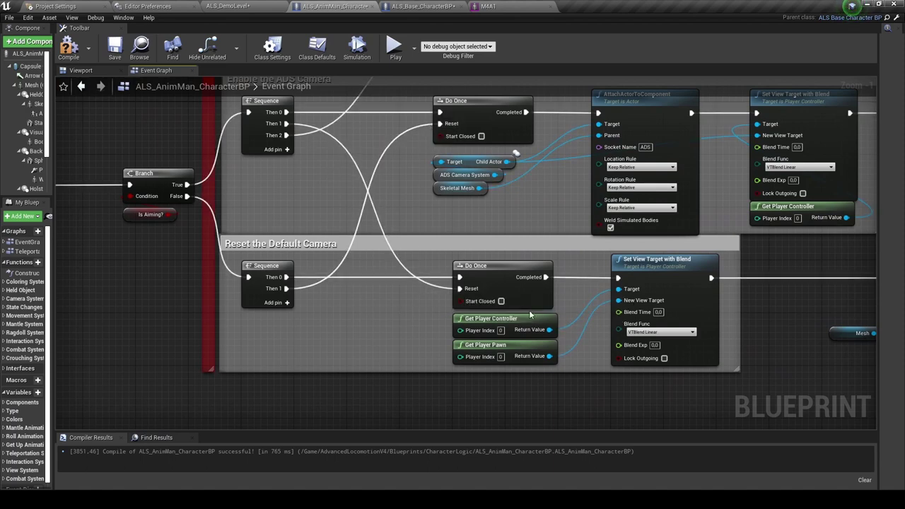
right_click_drag(531, 315, 314, 324)
scroll(606, 293, "down", 1)
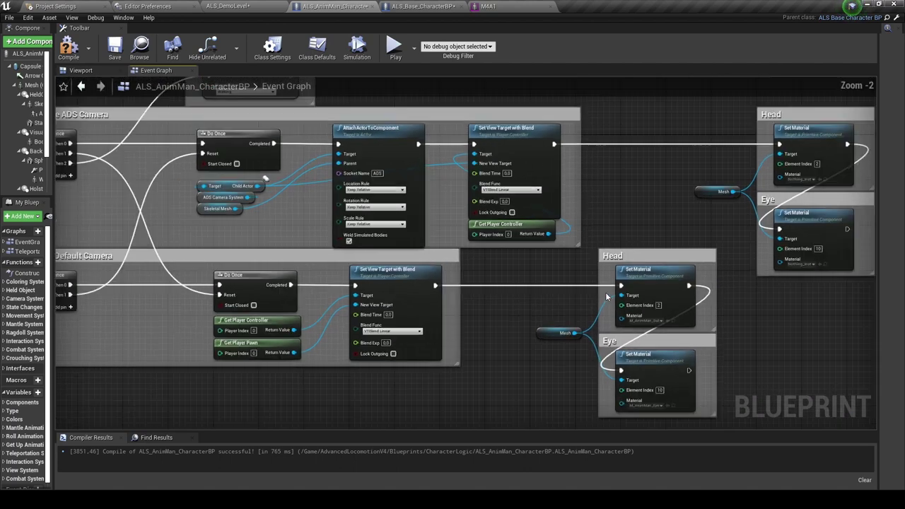
scroll(605, 292, "down", 1)
right_click_drag(605, 292, 382, 189)
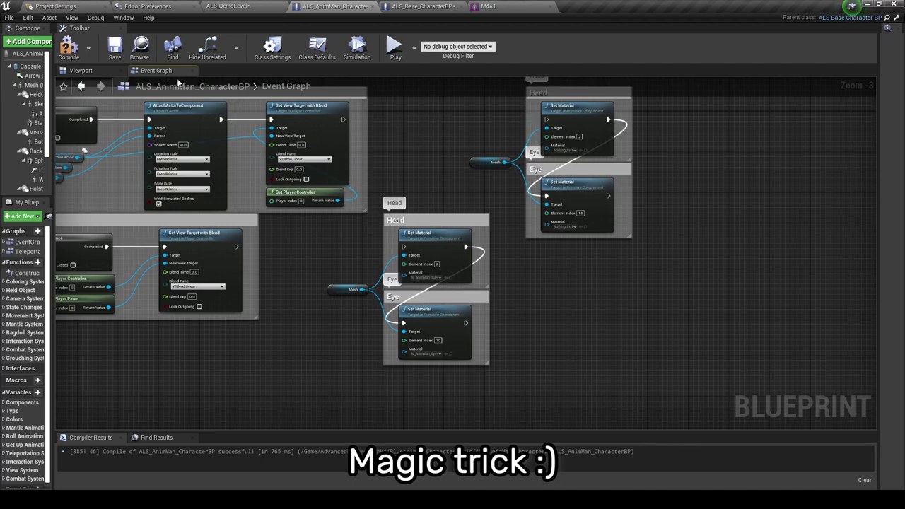
left_click(242, 9)
- Play the level, switch the overlay to Rifle, aim, and turn on the debug camera
left_click(425, 39)
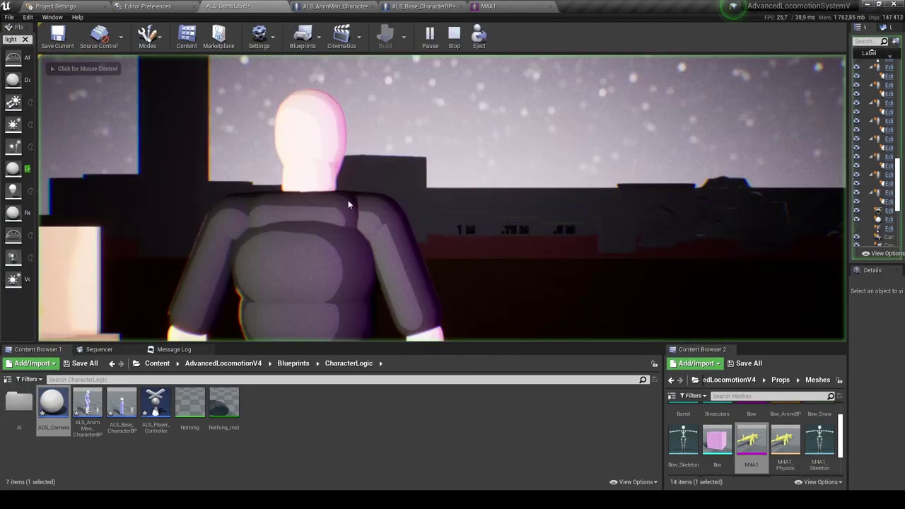
left_click_drag(426, 344, 426, 429)
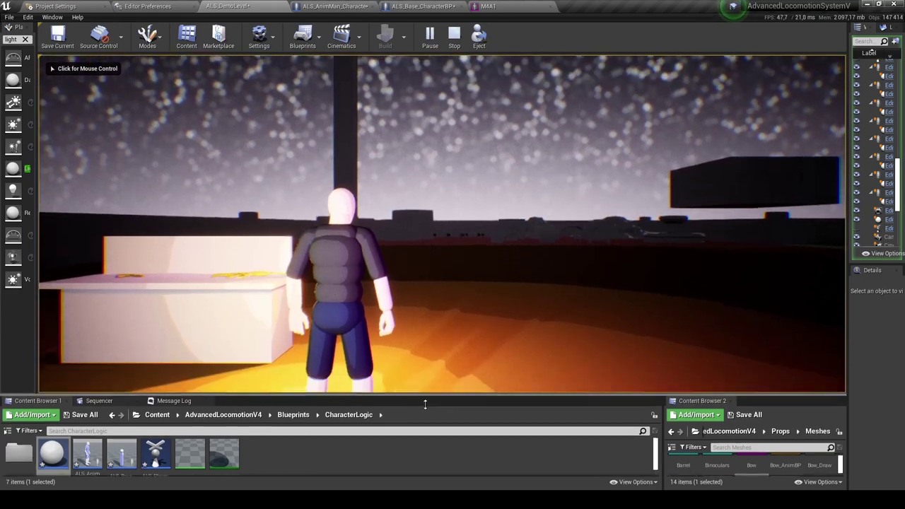
left_click(358, 277)
key("q")
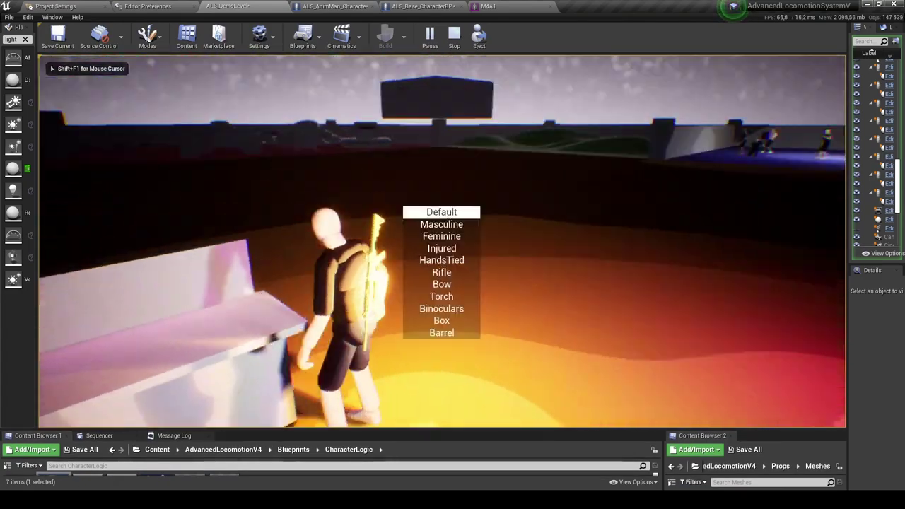
scroll(442, 240, "down", 4)
scroll(442, 241, "down", 1)
right_click(442, 241)
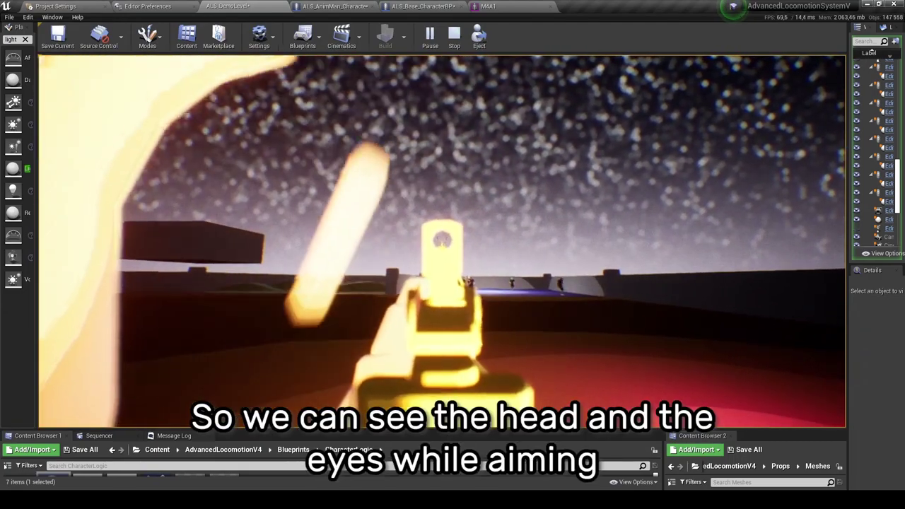
key("semicolon")
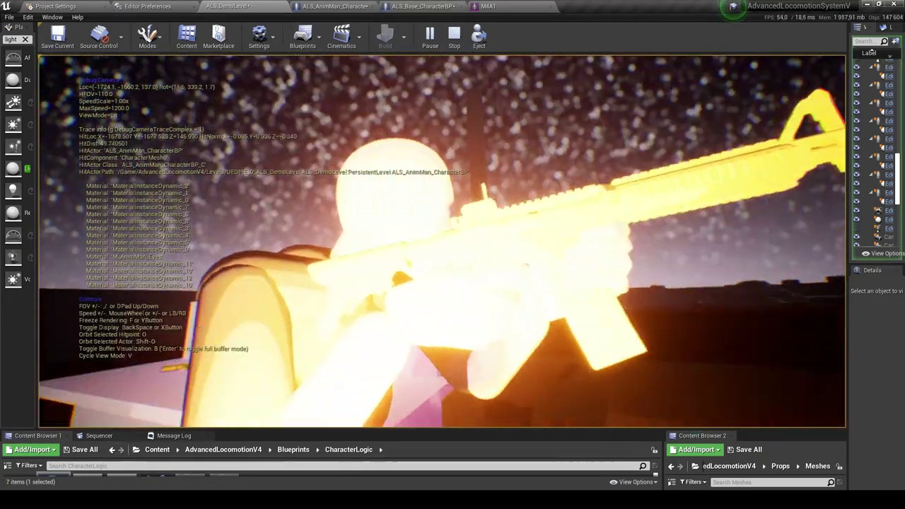
- Stop the play session and return to the ALS_AnimMan_CharacterBP Event Graph
key("Escape")
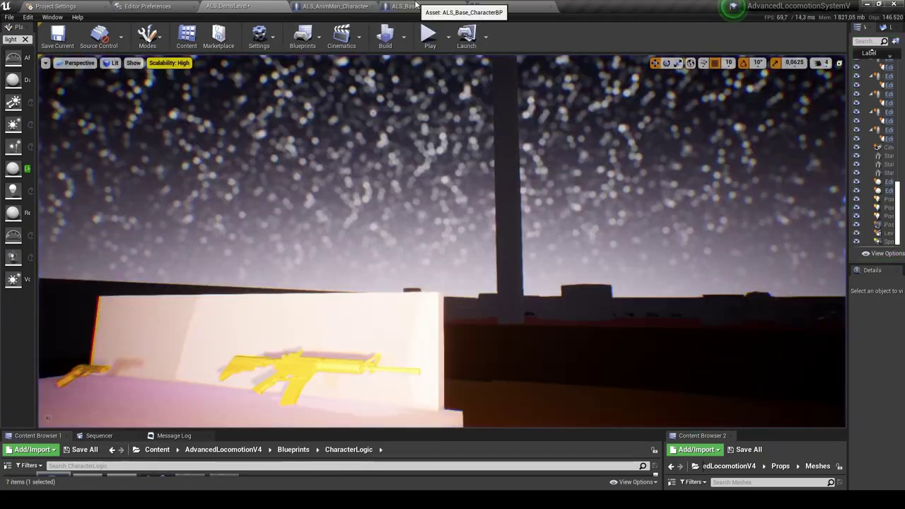
left_click(416, 6)
left_click(344, 5)
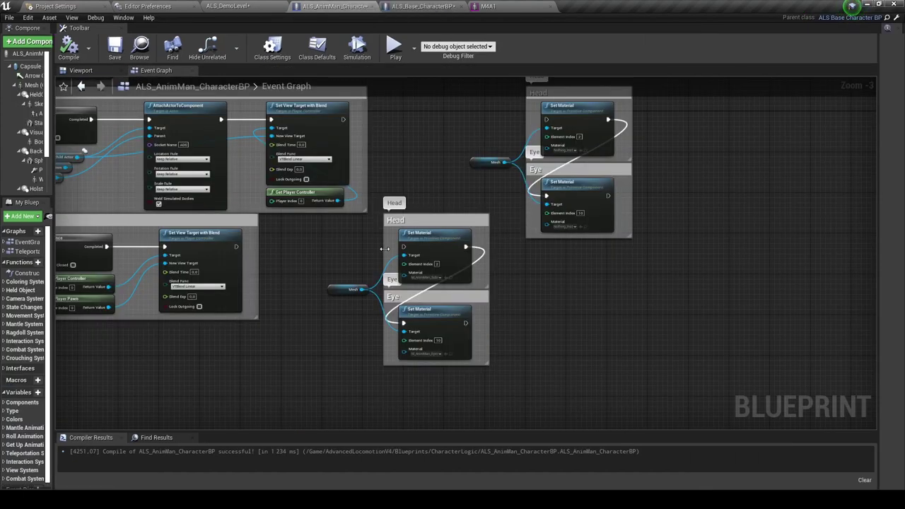
- Wire the default and ADS Set View Target with Blend nodes into their Head Set Material nodes and compile
left_click_drag(236, 247, 290, 250)
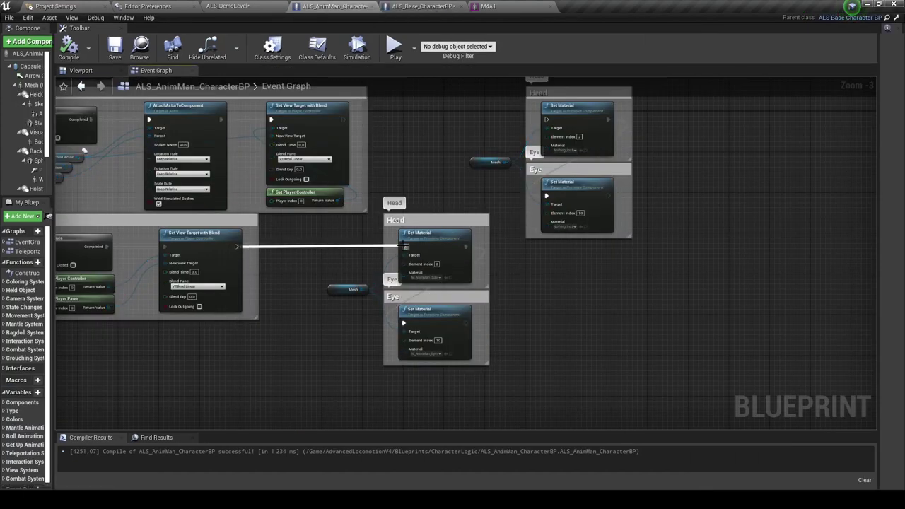
left_click_drag(404, 246, 404, 247)
right_click_drag(407, 142, 291, 230)
left_click_drag(225, 209, 227, 210)
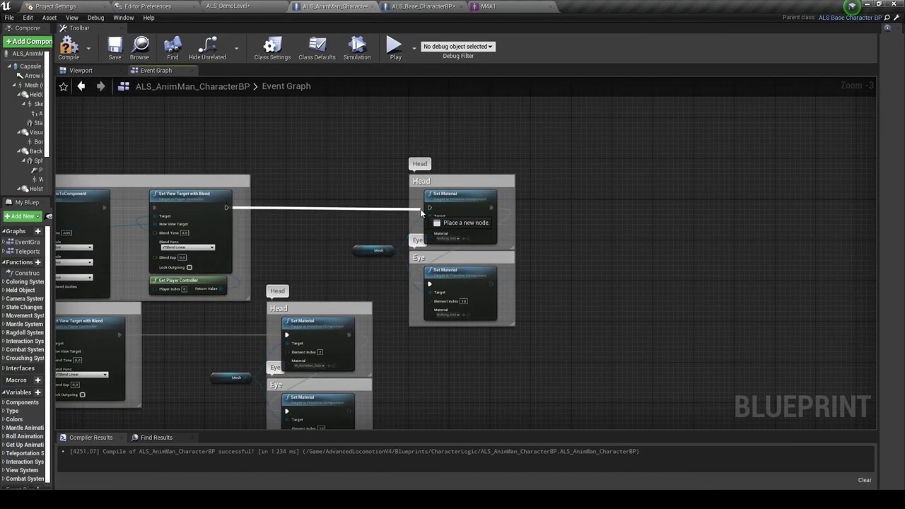
left_click_drag(411, 201, 429, 207)
left_click(69, 48)
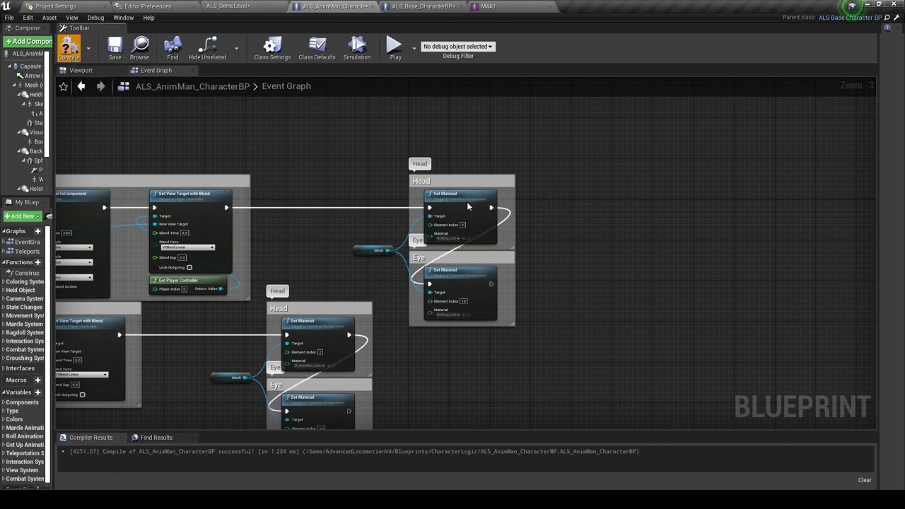
left_click(272, 7)
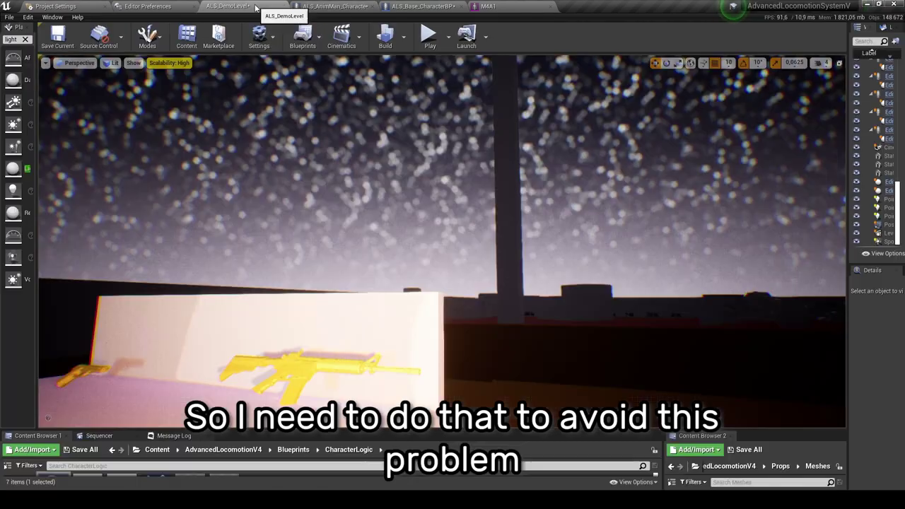
- Play the level with the Rifle, aim down sights, and inspect the character with the debug camera
left_click(435, 43)
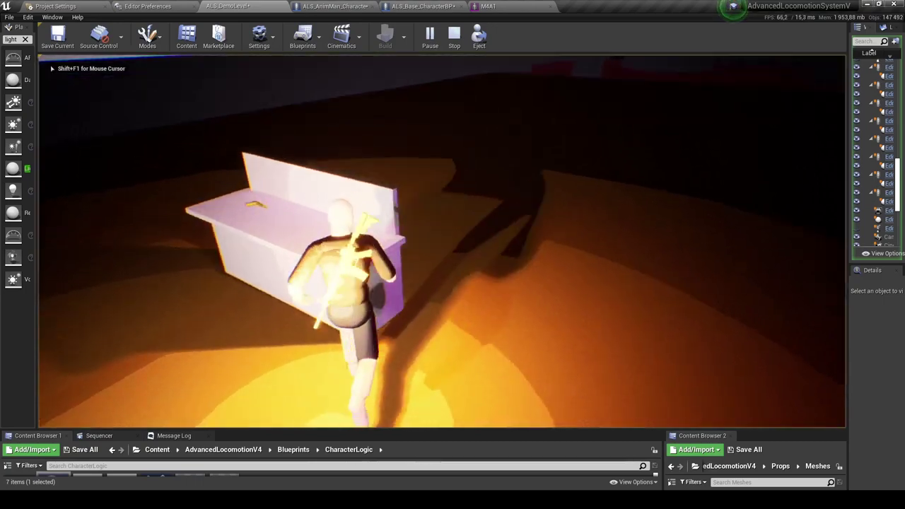
key("q")
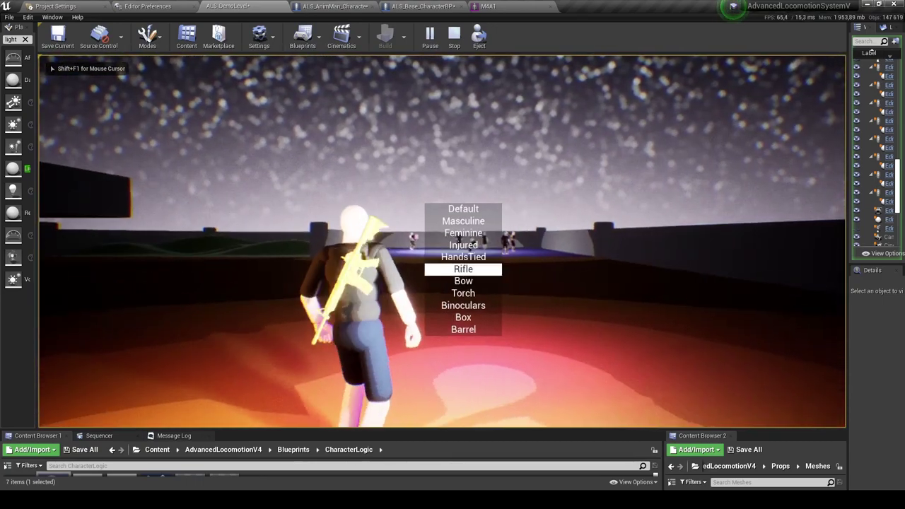
key("v")
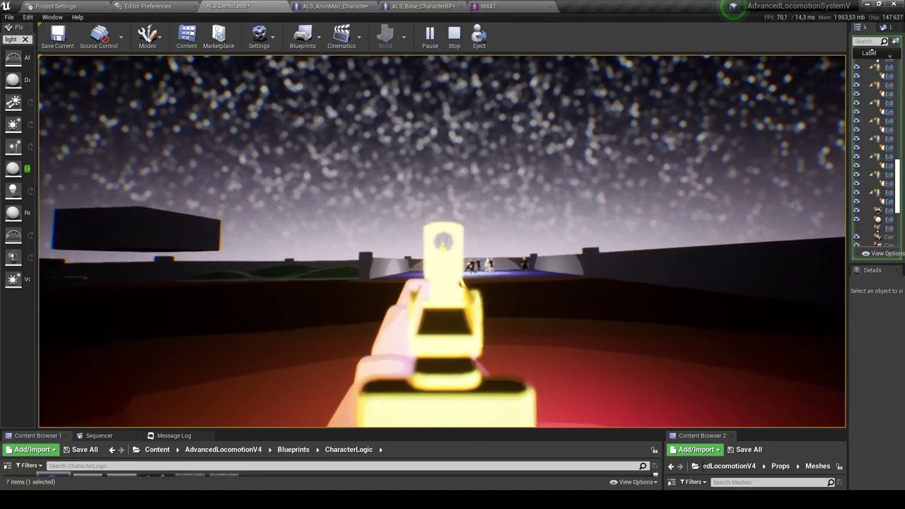
key("v")
key("shift+F1")
left_click(430, 215)
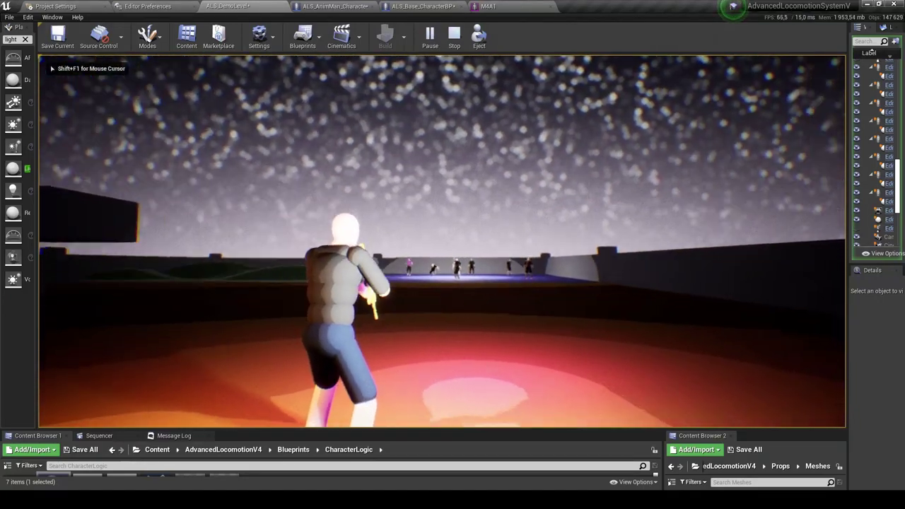
key("v")
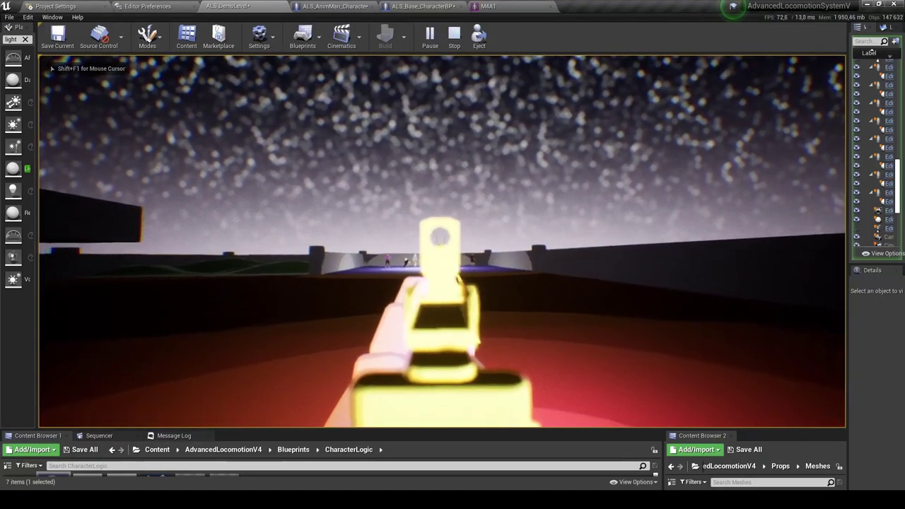
key("semicolon")
key("d")
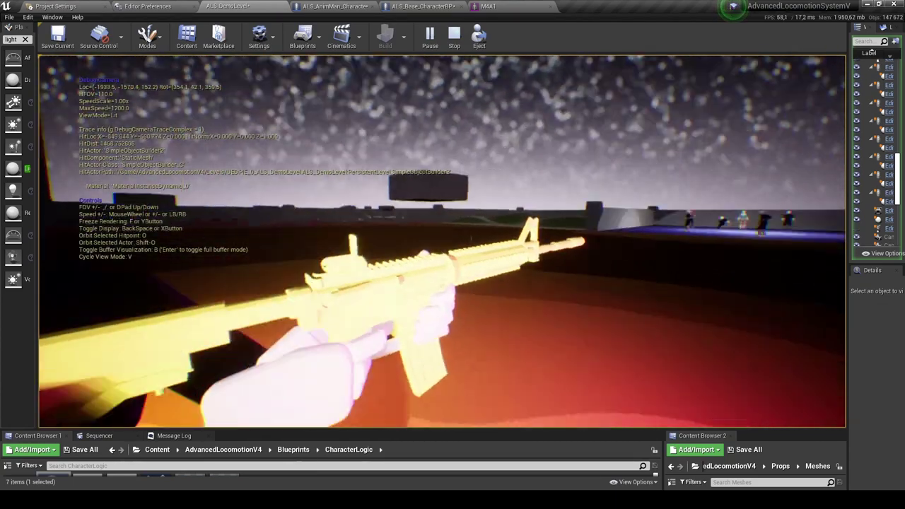
key("w")
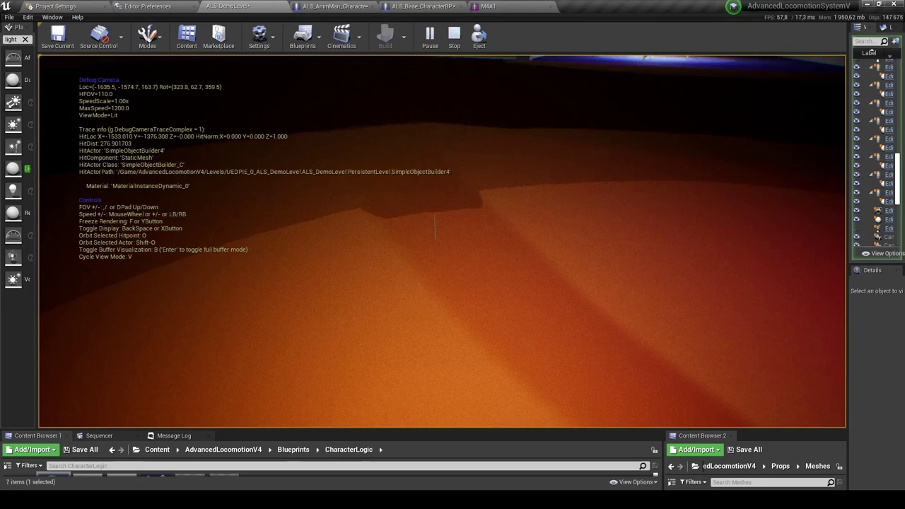
mouse_move(442, 240)
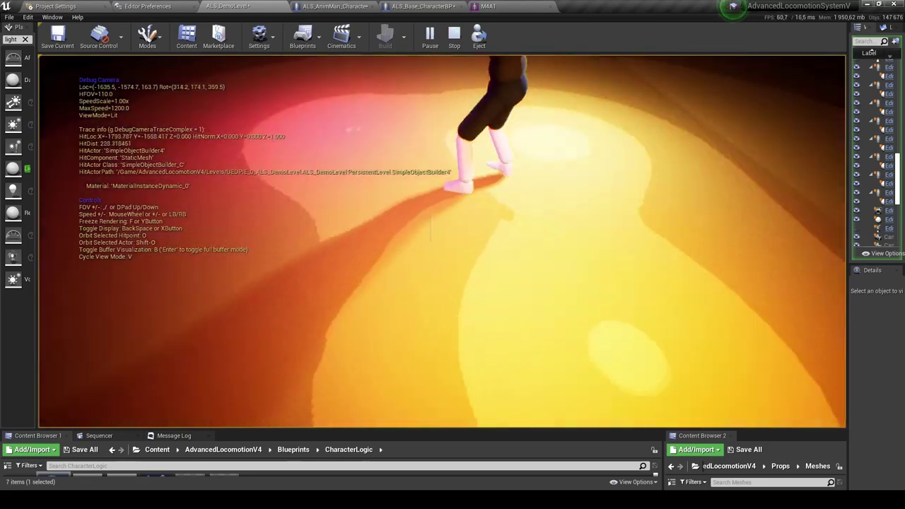
key("semicolon")
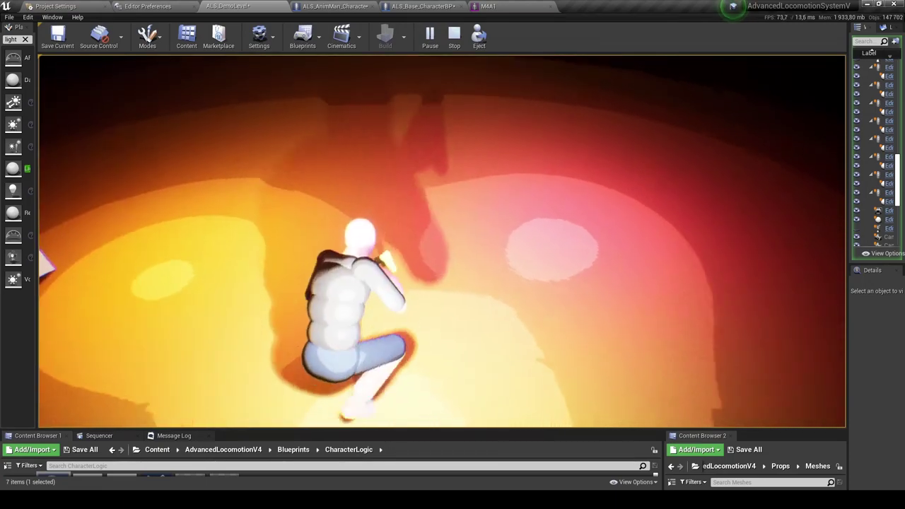
- Re-test aiming down the rifle sights several times, toggling game mouse control with Shift+F1
key("shift+F1")
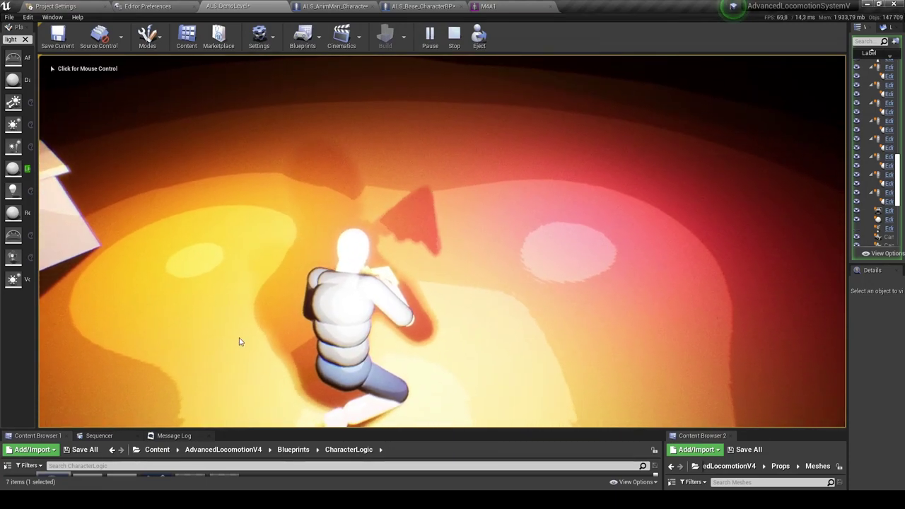
left_click(377, 253)
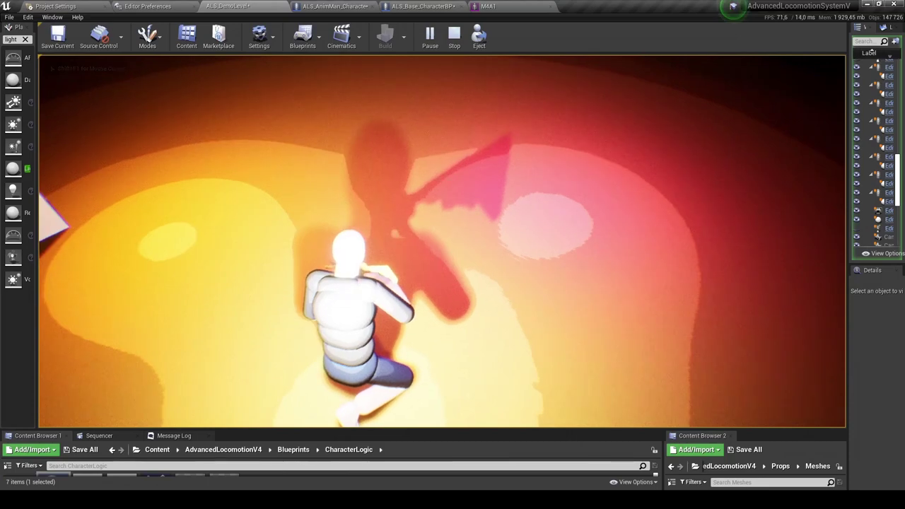
key("shift+F1")
left_click(411, 201)
key("v")
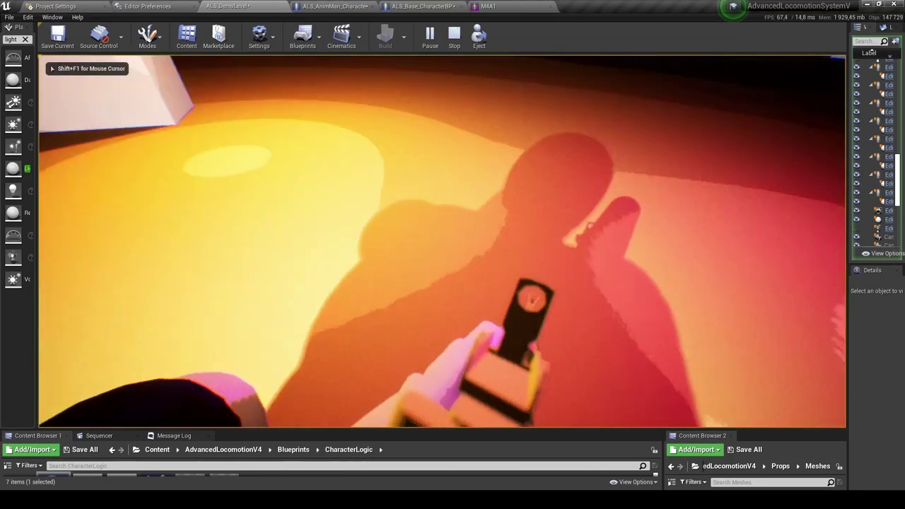
key("v")
key("shift+F1")
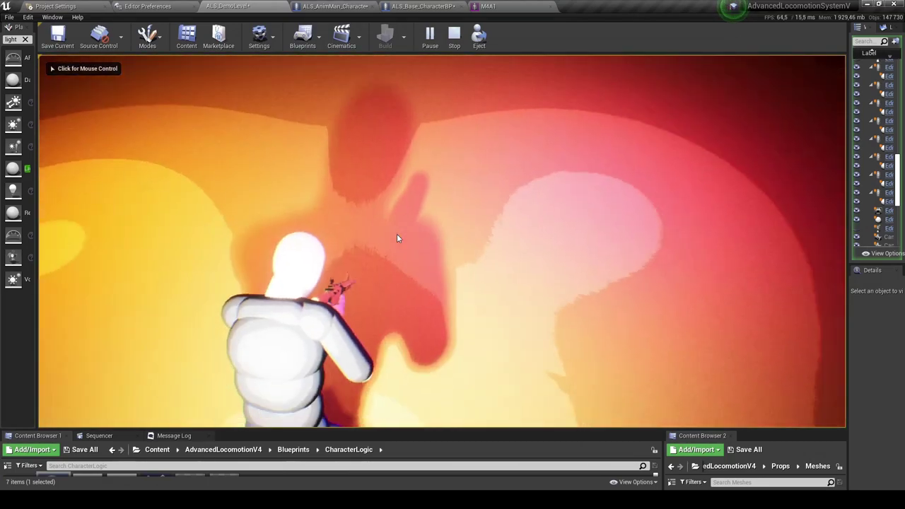
left_click(404, 210)
key("v")
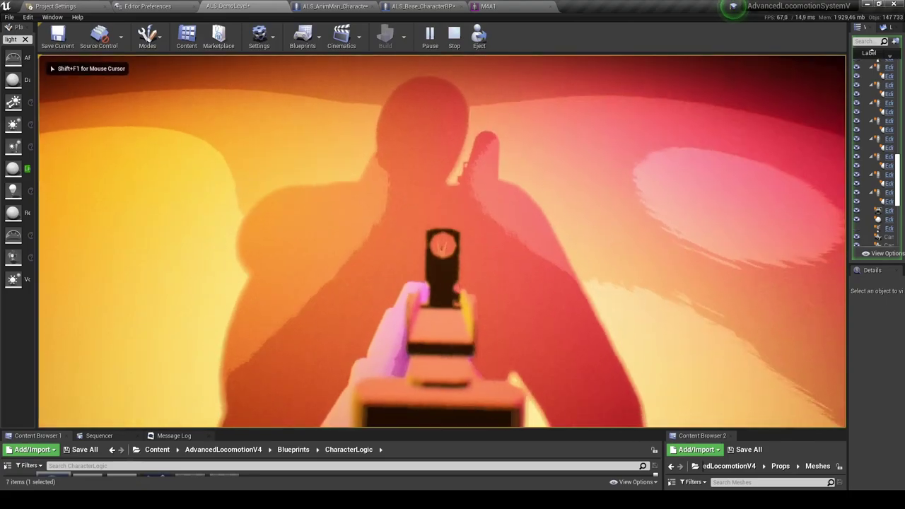
- View the aiming character through the debug camera, then end the play session
key("semicolon")
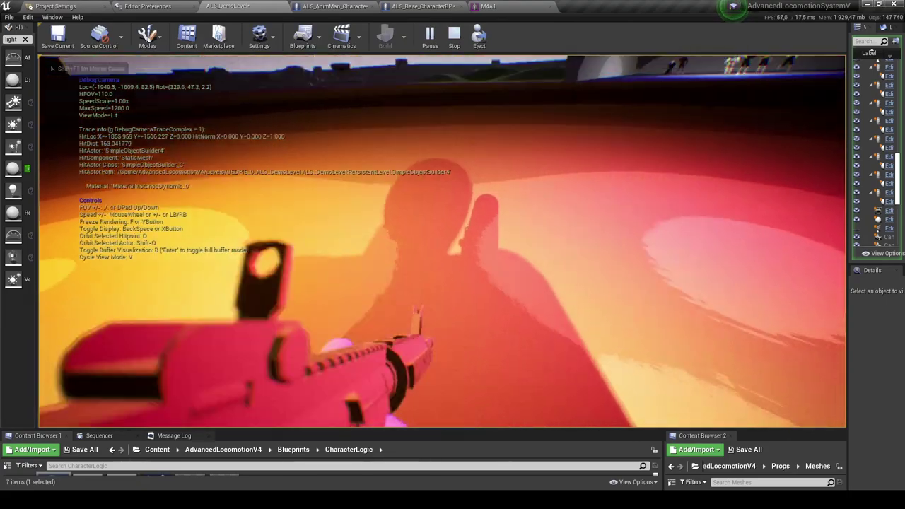
key("s")
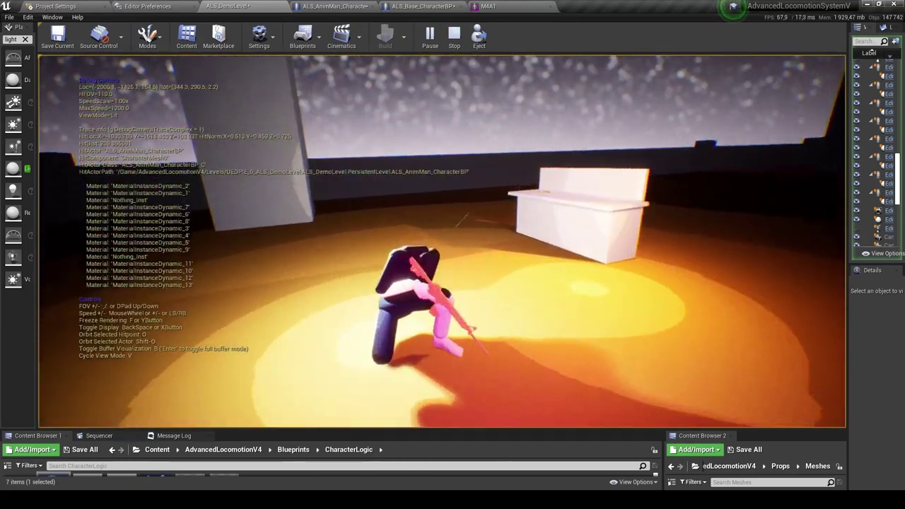
key("w")
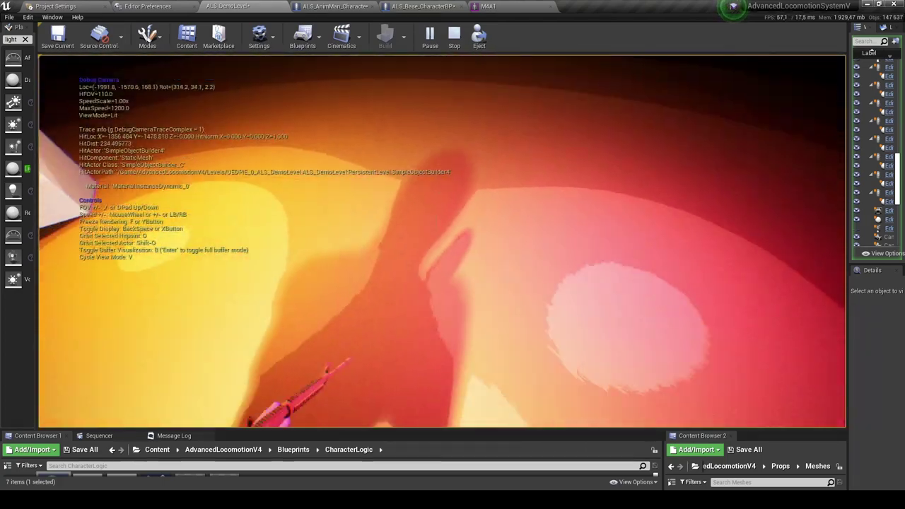
key("s")
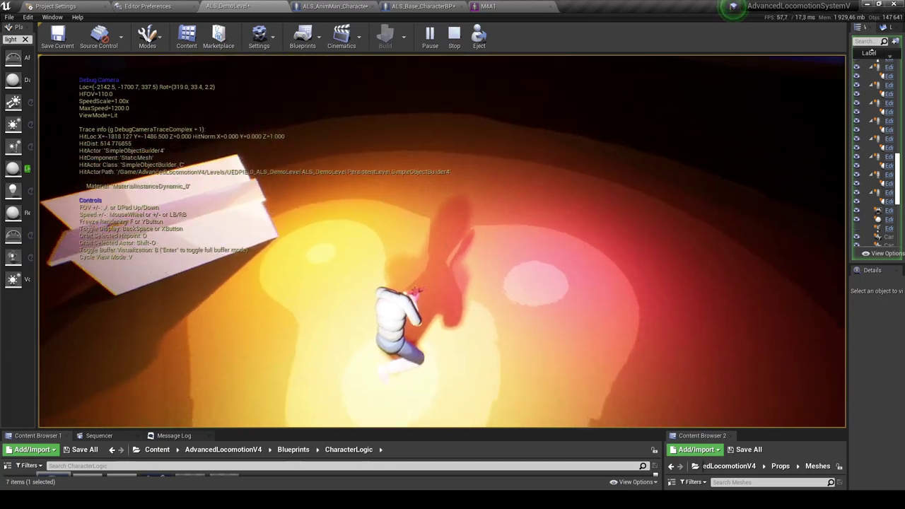
key("Escape")
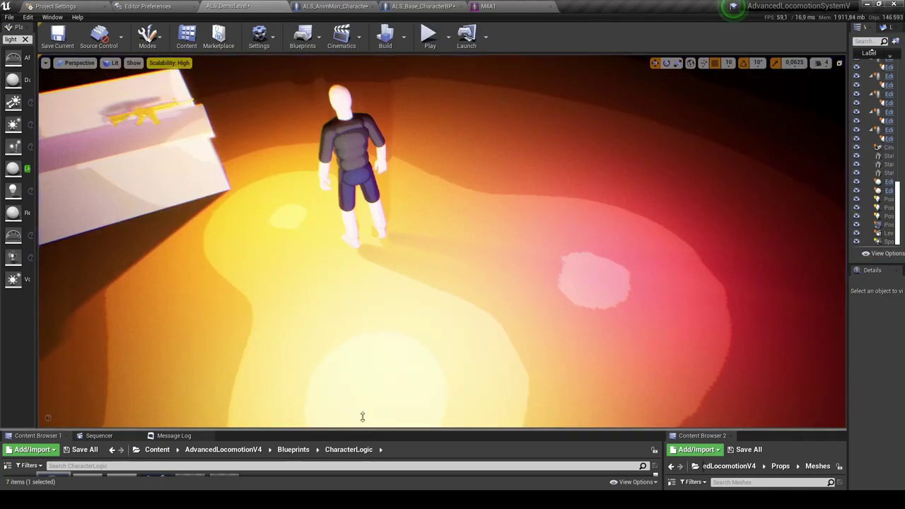
- Open the Nothing material, confirm its Blend Mode stays Masked, and return to ALS_DemoLevel
left_click_drag(362, 430, 362, 345)
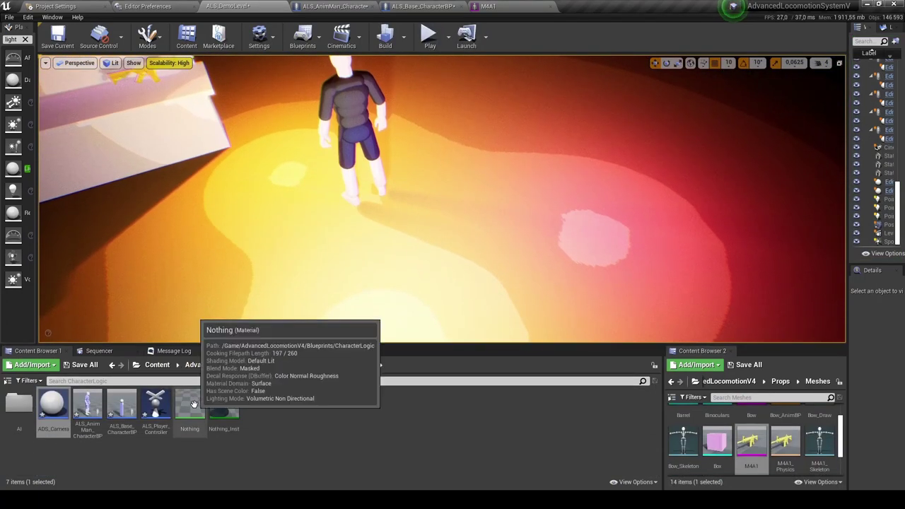
double_click(195, 405)
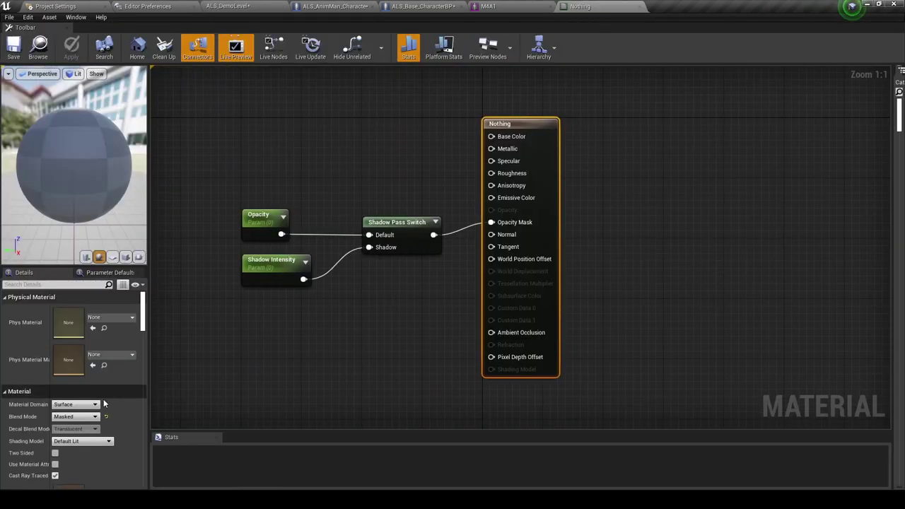
left_click(71, 419)
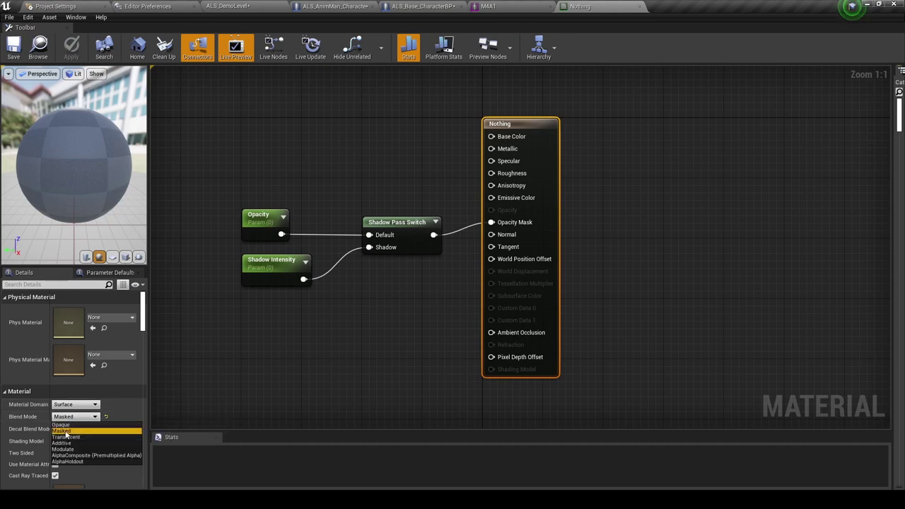
left_click(280, 388)
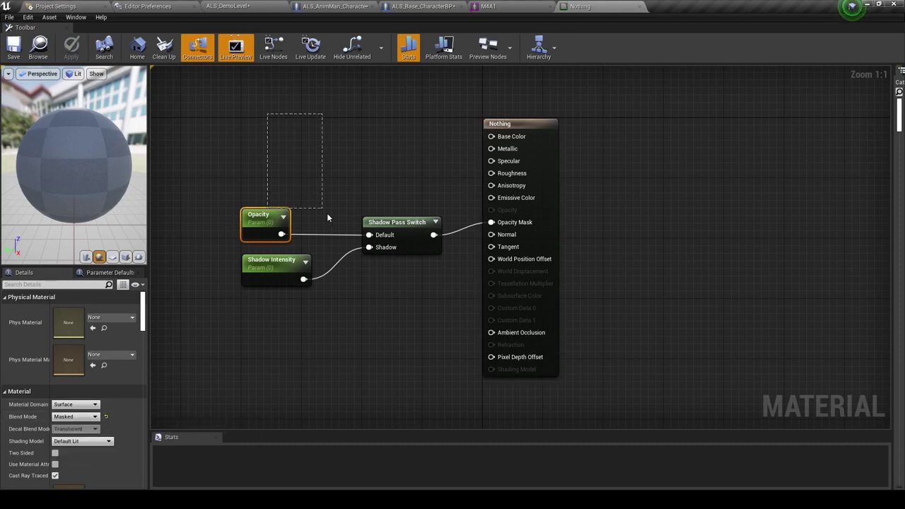
left_click_drag(326, 213, 551, 343)
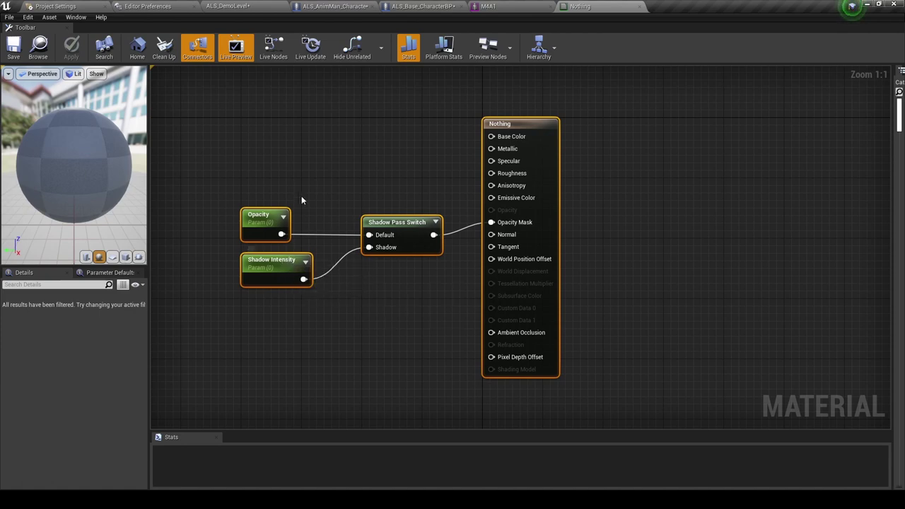
left_click(434, 128)
left_click(261, 5)
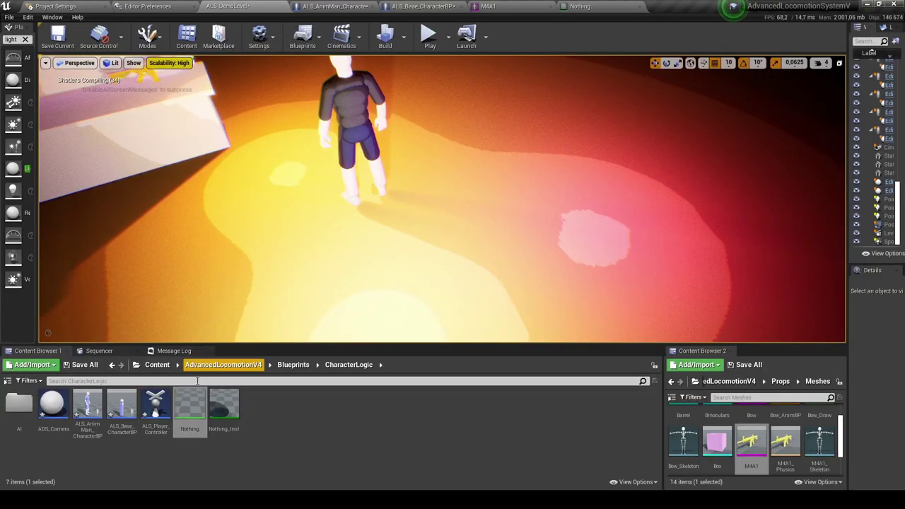
double_click(227, 414)
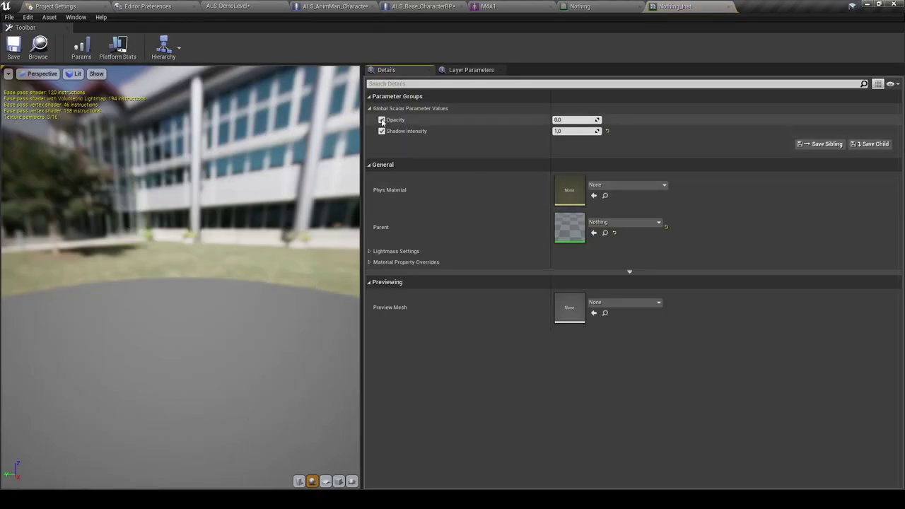
left_click_drag(308, 277, 304, 233)
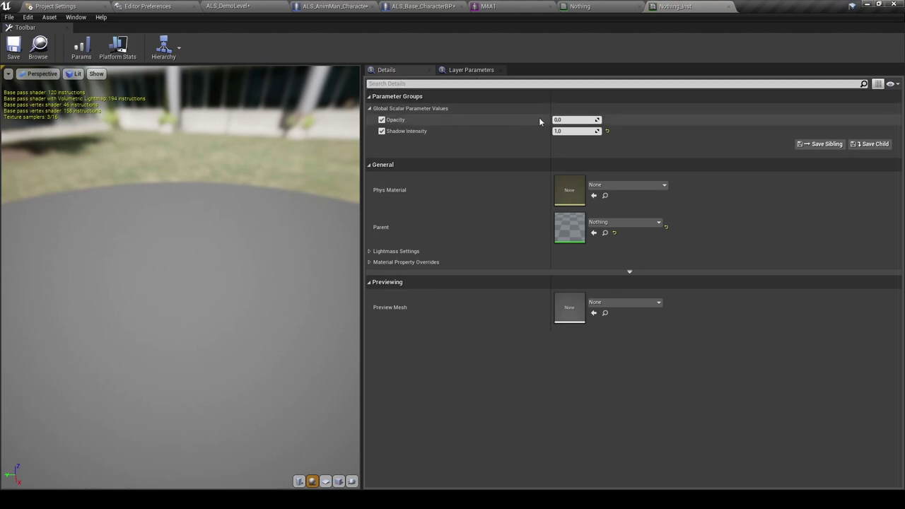
left_click(730, 7)
left_click(227, 5)
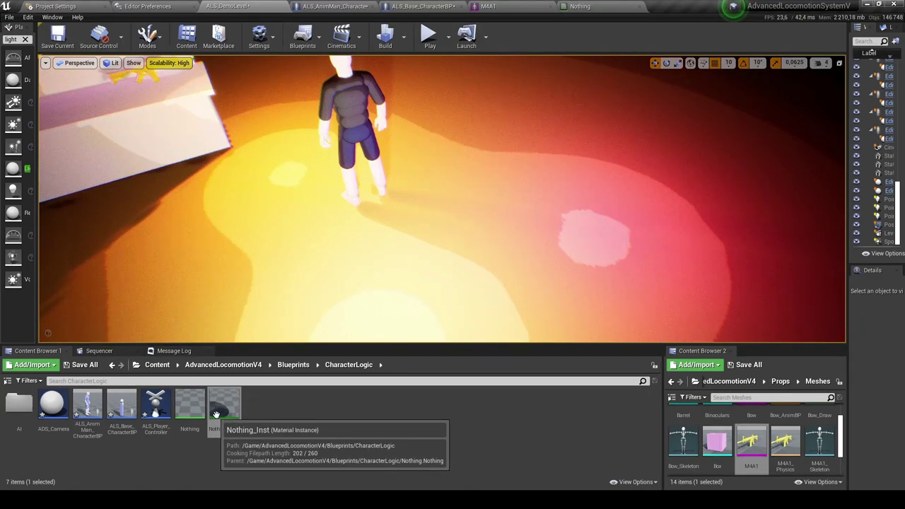
- Open ALS_AnimMan_CharacterBP, review the element 2 and 10 Set Material nodes, save, and close it
double_click(84, 404)
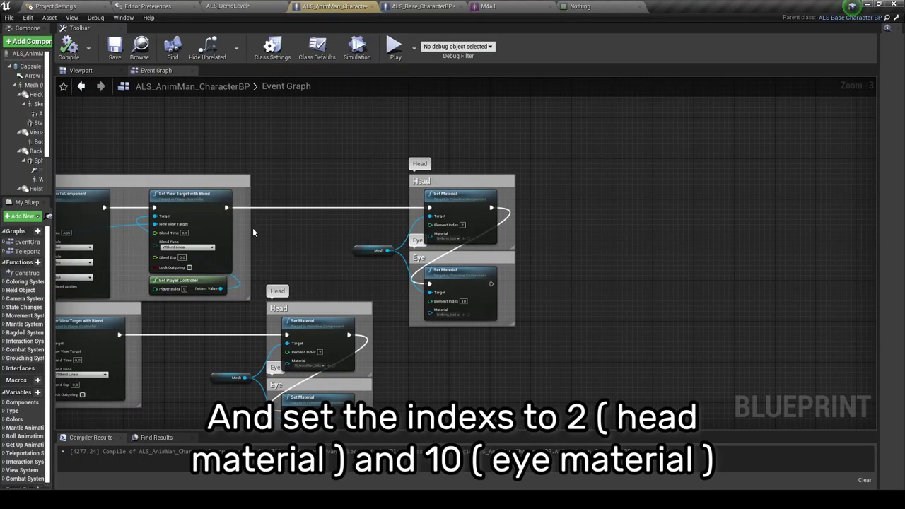
right_click_drag(307, 285, 399, 220)
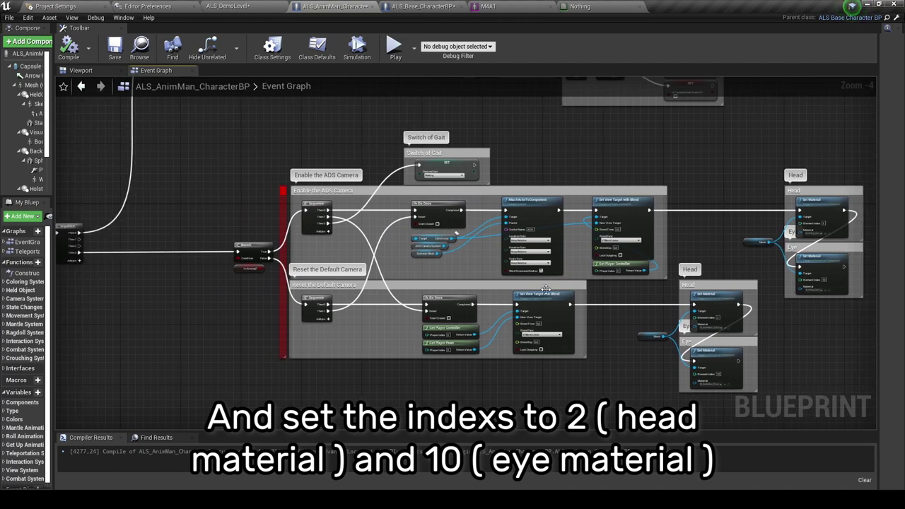
scroll(399, 220, "down", 3)
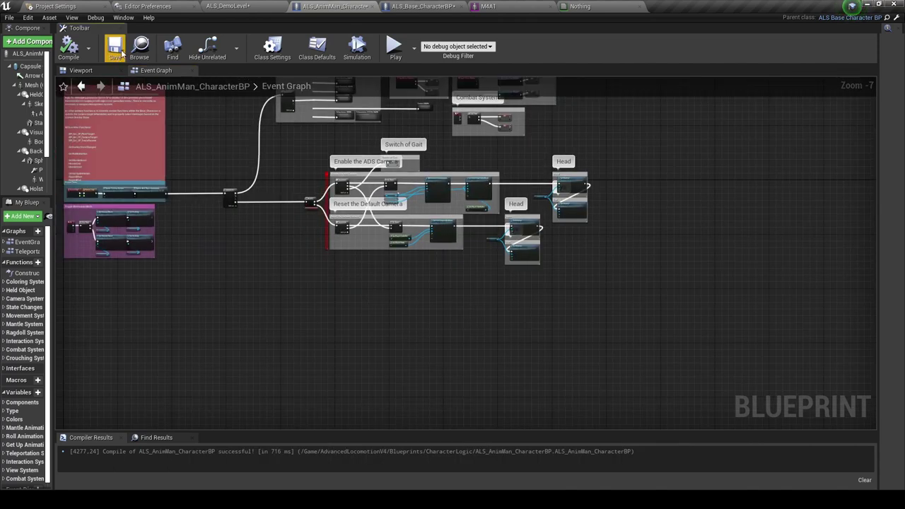
left_click(116, 50)
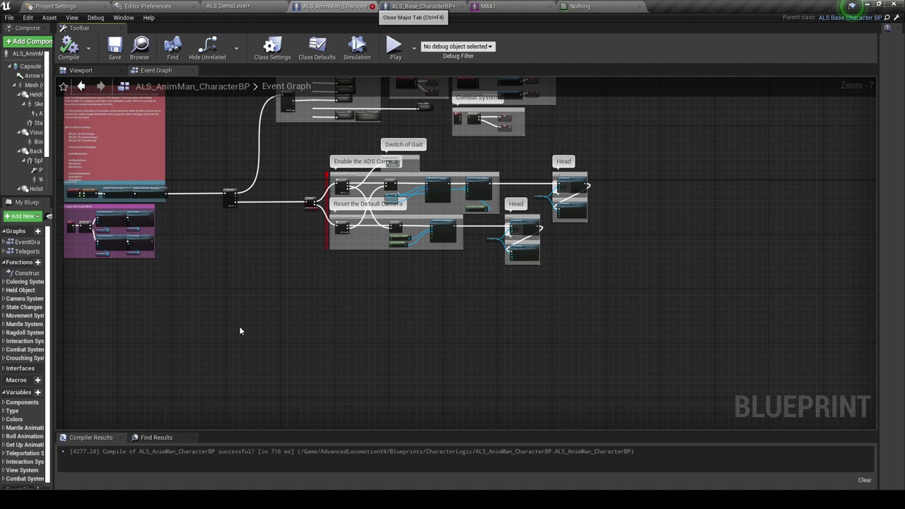
key("ctrl+F4")
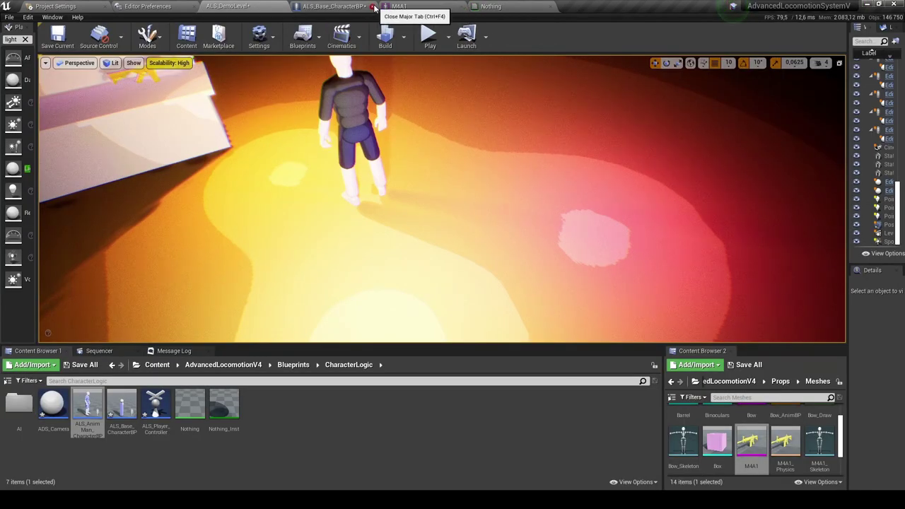
- Close the ALS_Base_CharacterBP editor tab
left_click(373, 6)
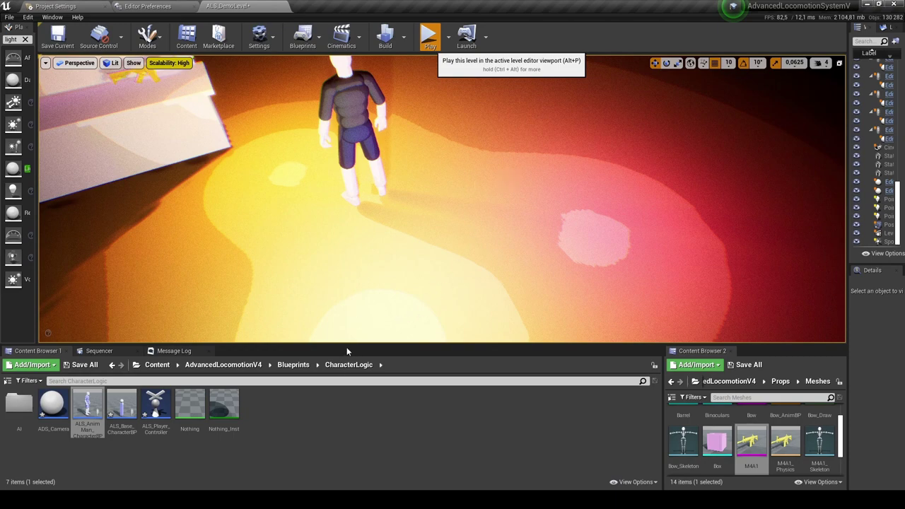
- Play ALS_DemoLevel in an enlarged viewport and switch the character to the Rifle overlay
key("alt+p")
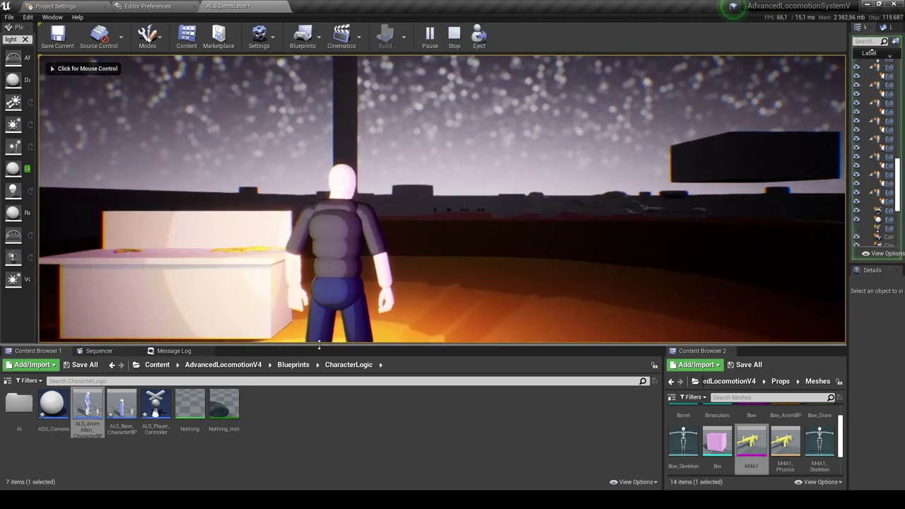
left_click_drag(318, 346, 318, 442)
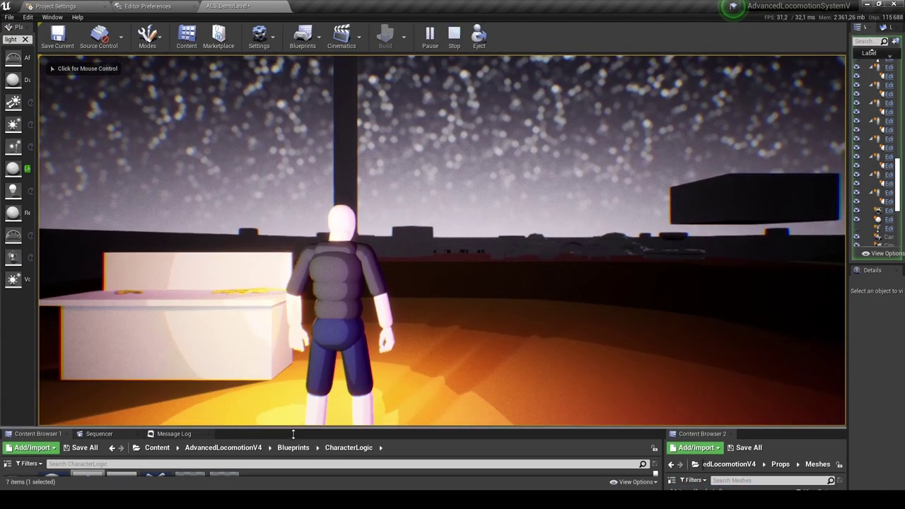
left_click(329, 289)
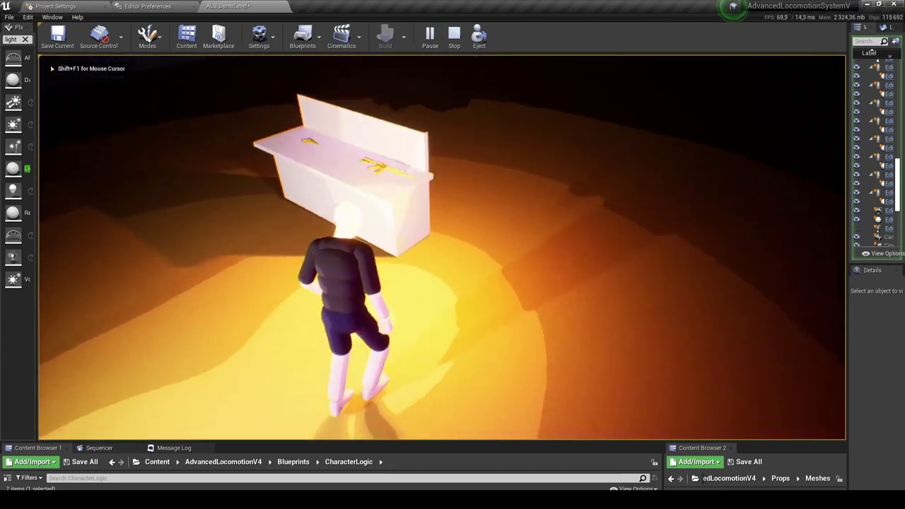
key("q")
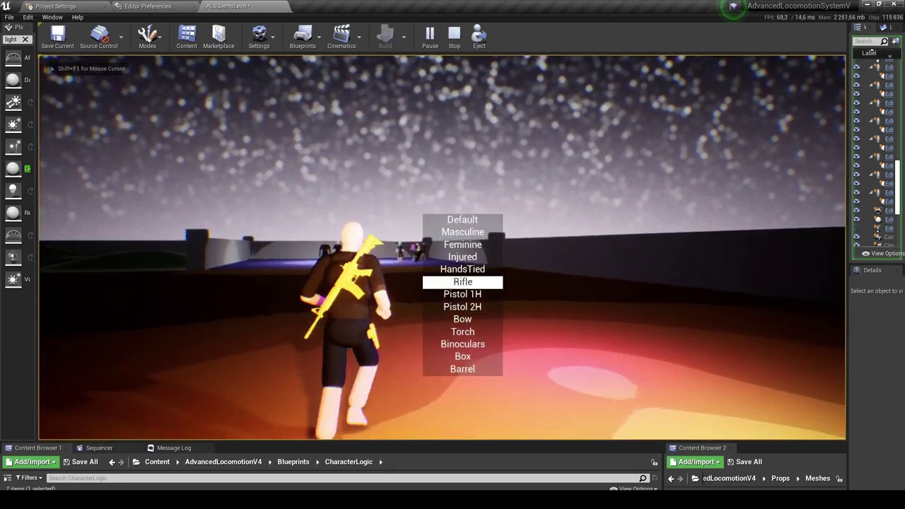
- Aim down the rifle sight in first person with no head visible, then return to third person
key("v")
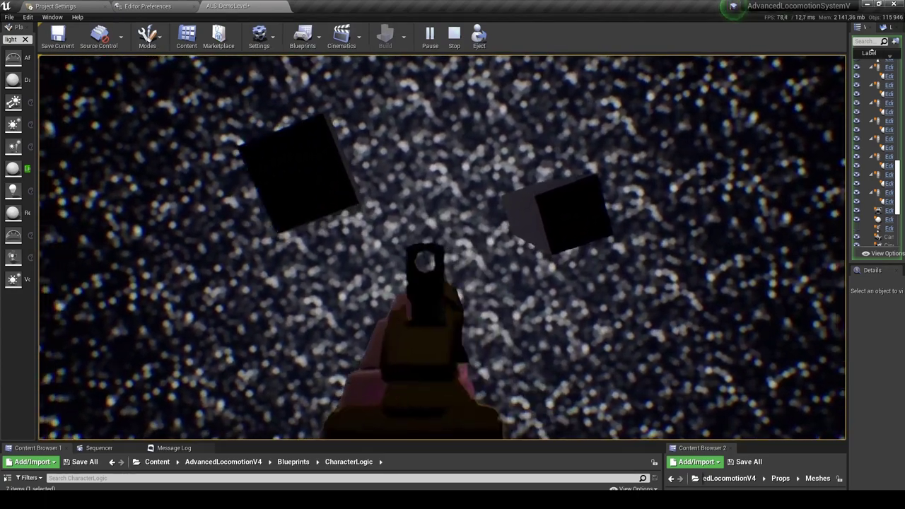
key("v")
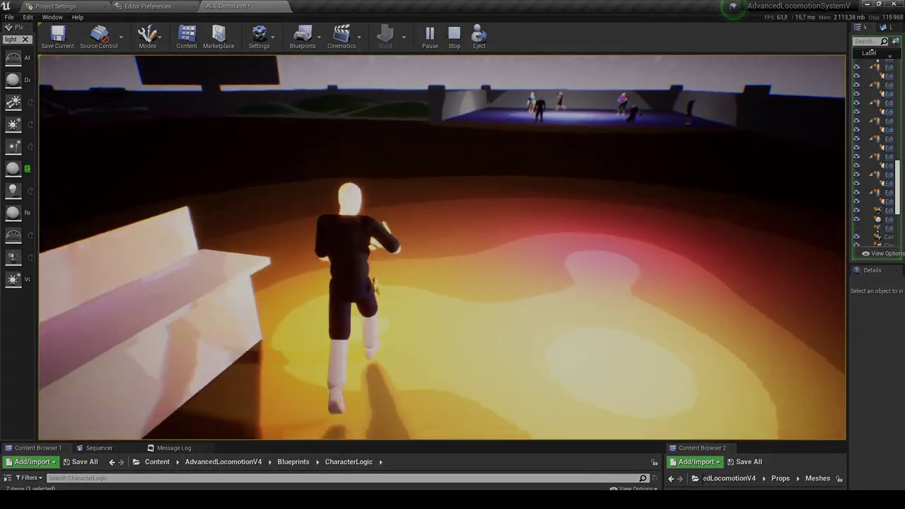
scroll(442, 247, "up", 1)
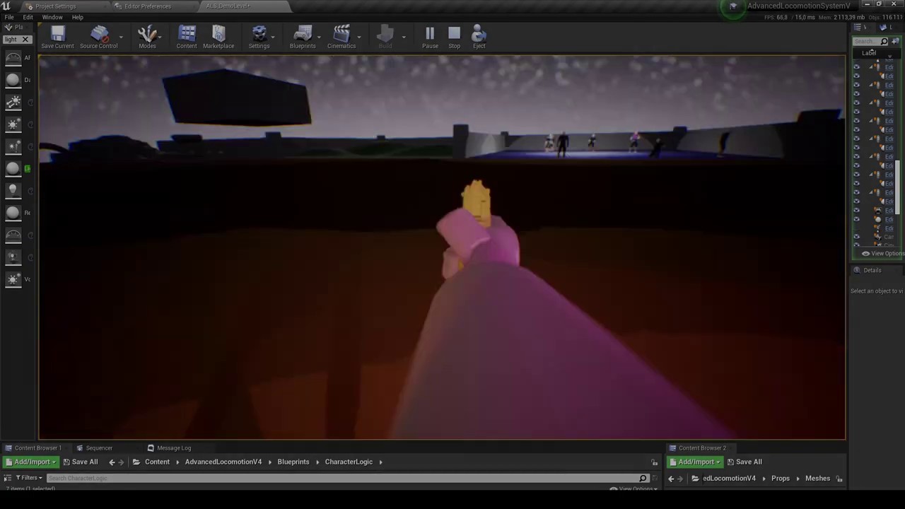
scroll(442, 247, "down", 1)
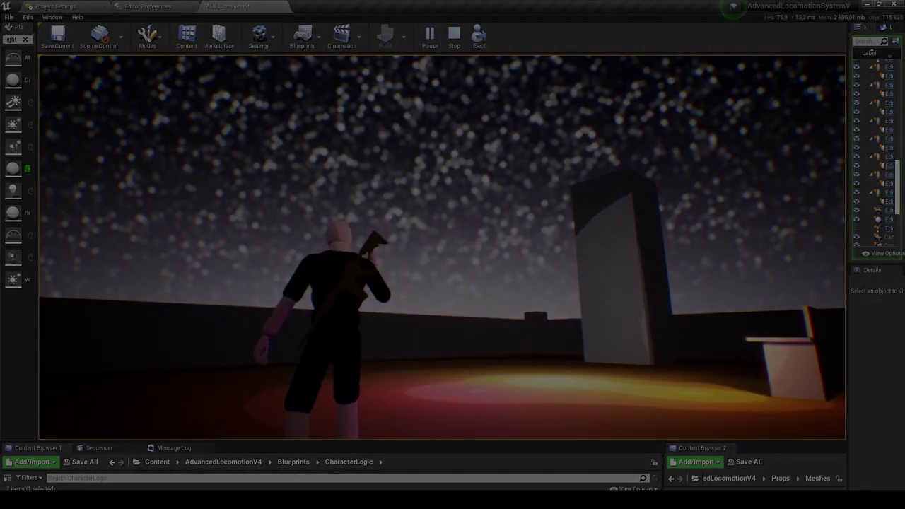
- Stop the play session and switch over to the OBS Studio window
key("Escape")
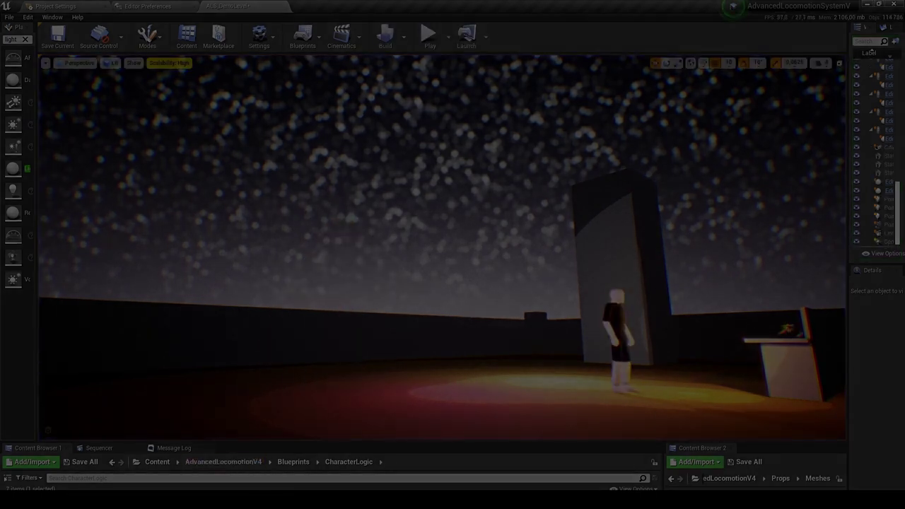
key("alt+Tab")
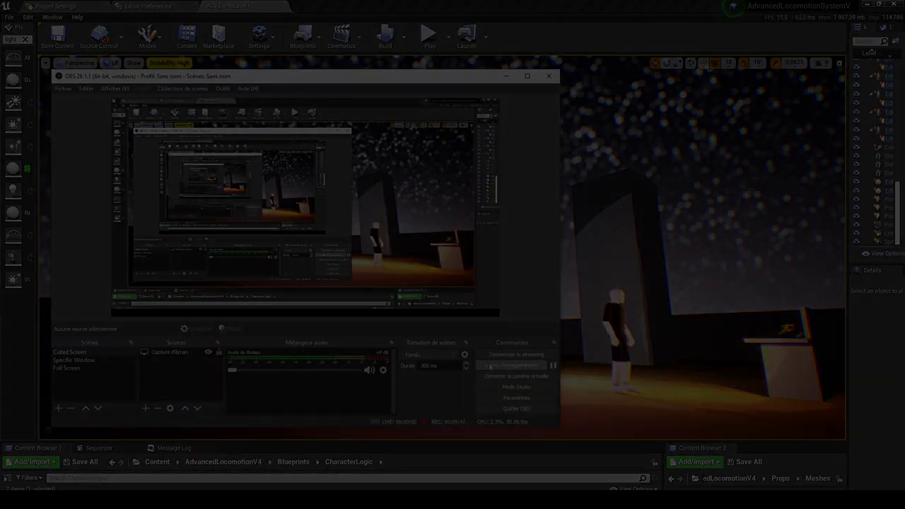